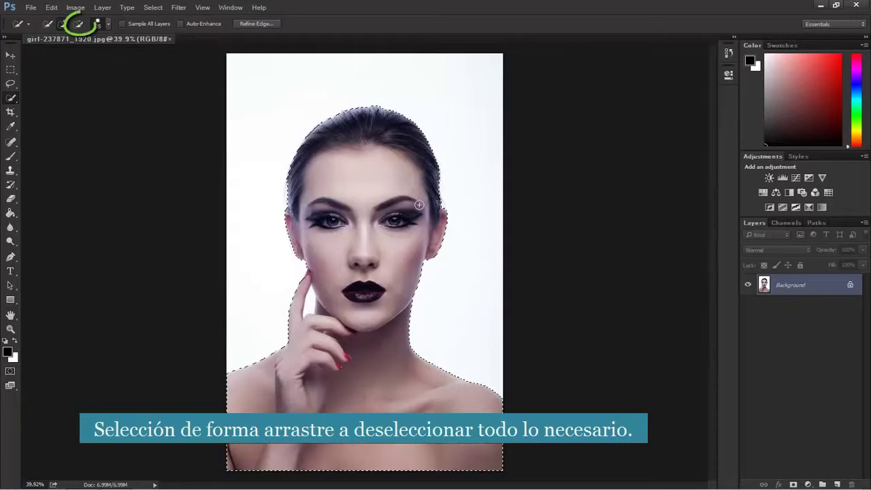
# Step: Copy the selected woman, minus the backdrop gap between hand and neck, to a new layer and hide the Background layer
pyautogui.click(78, 24)
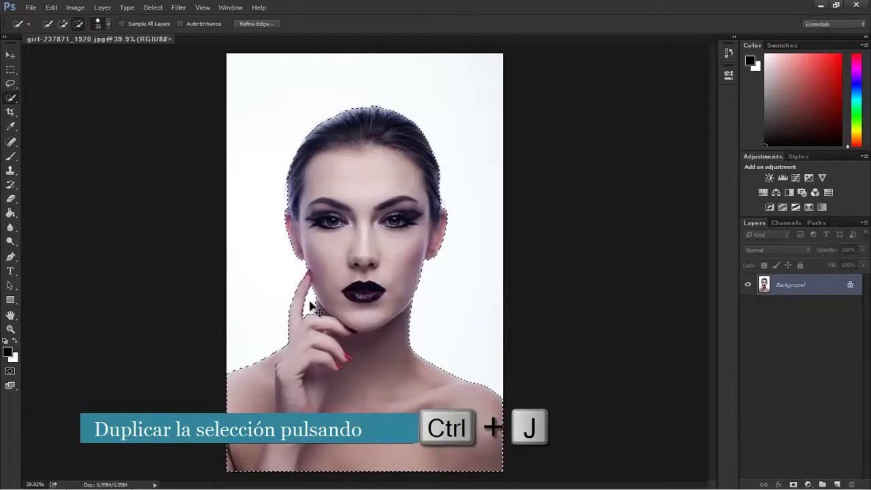
pyautogui.hotkey('ctrl', 'j')
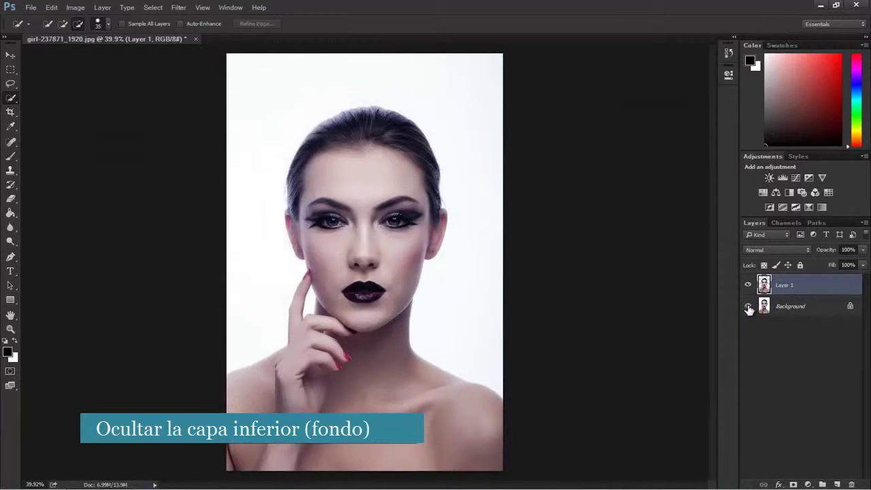
pyautogui.click(748, 307)
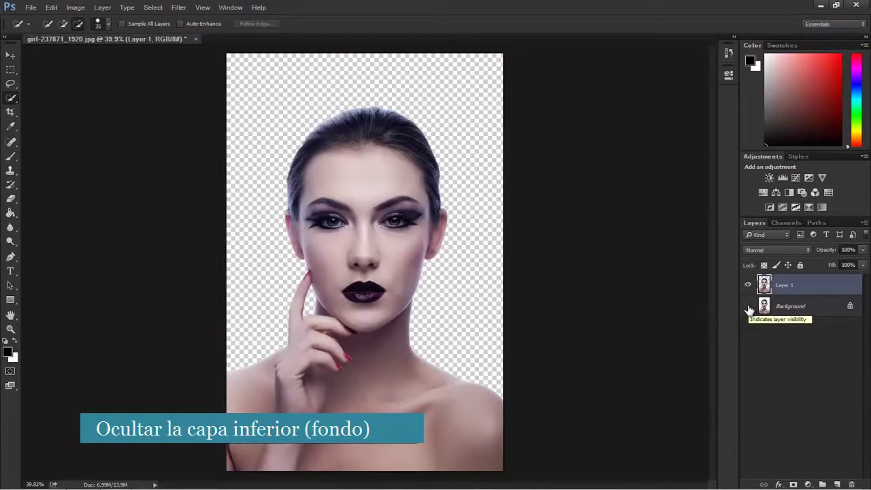
# Step: Create a new layer directly beneath the cut-out woman and name it "white background"
pyautogui.click(838, 484)
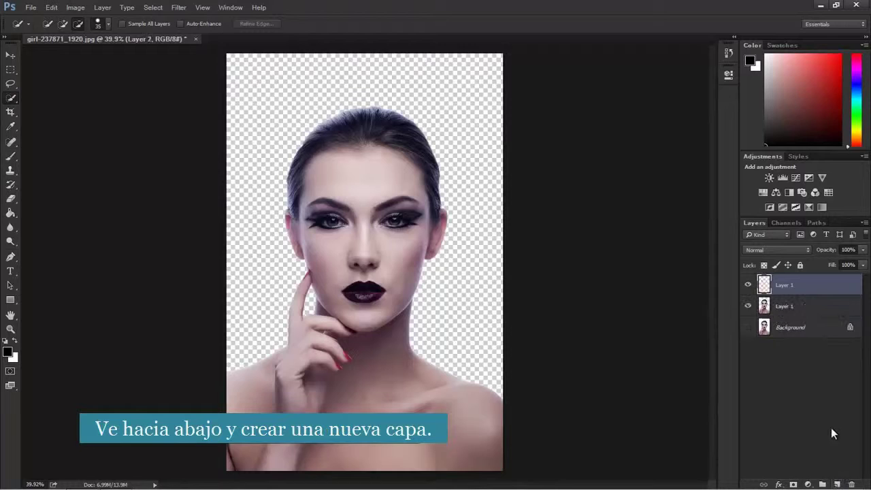
pyautogui.moveTo(791, 287); pyautogui.dragTo(796, 315)
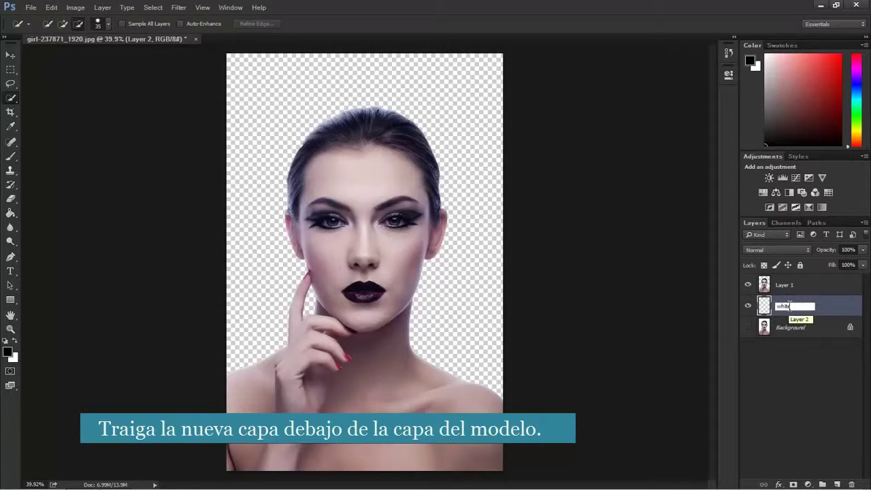
pyautogui.write('ckgroun')
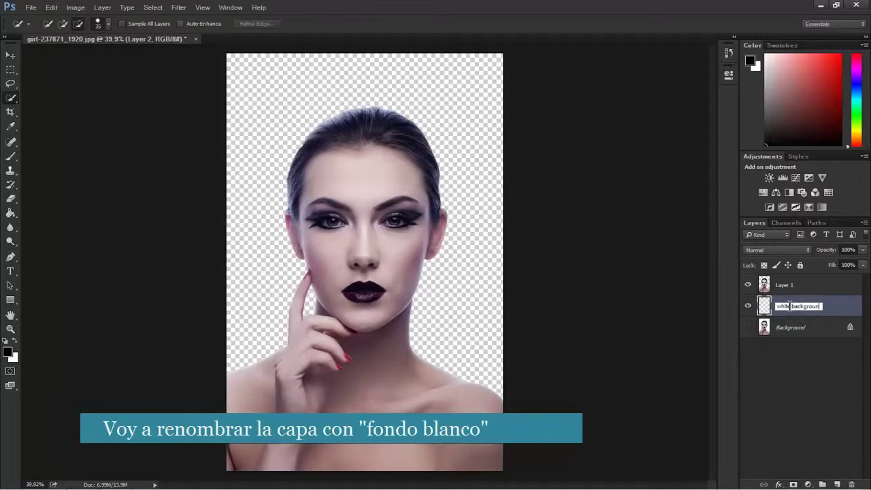
pyautogui.write('d')
pyautogui.press('Return')
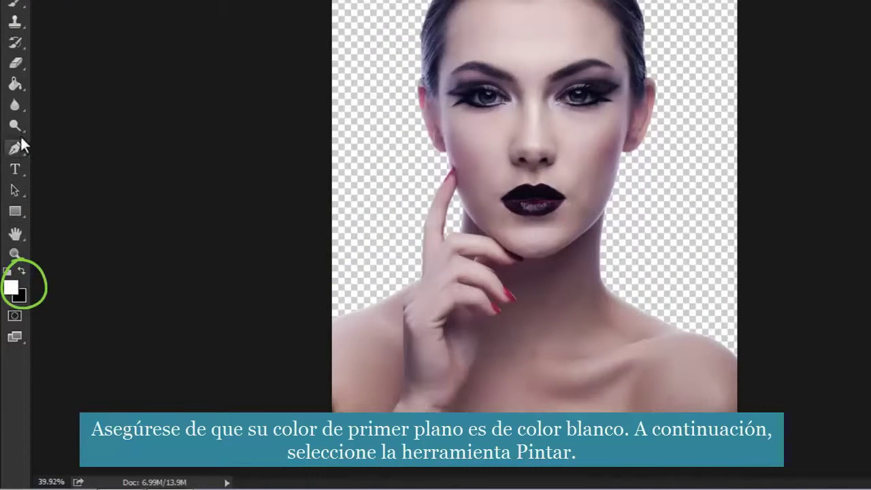
# Step: Fill the white background layer with white using the Paint Bucket tool
pyautogui.rightClick(21, 92)
pyautogui.click(51, 101)
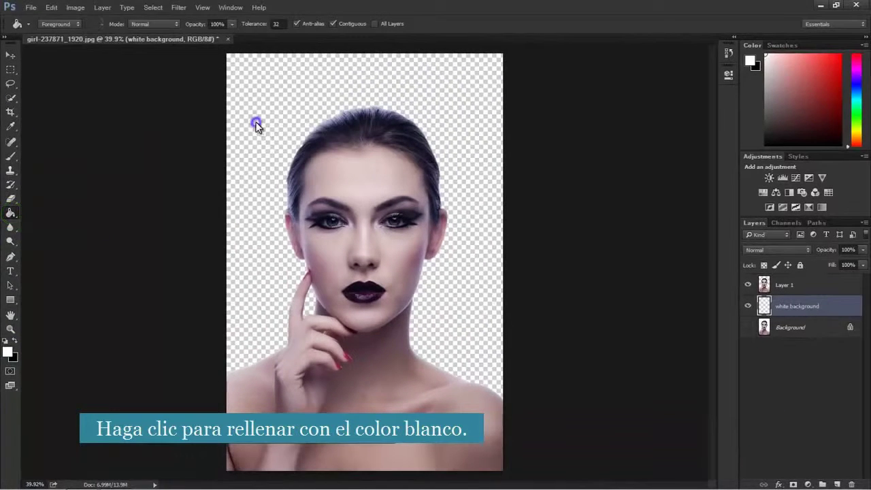
pyautogui.click(256, 125)
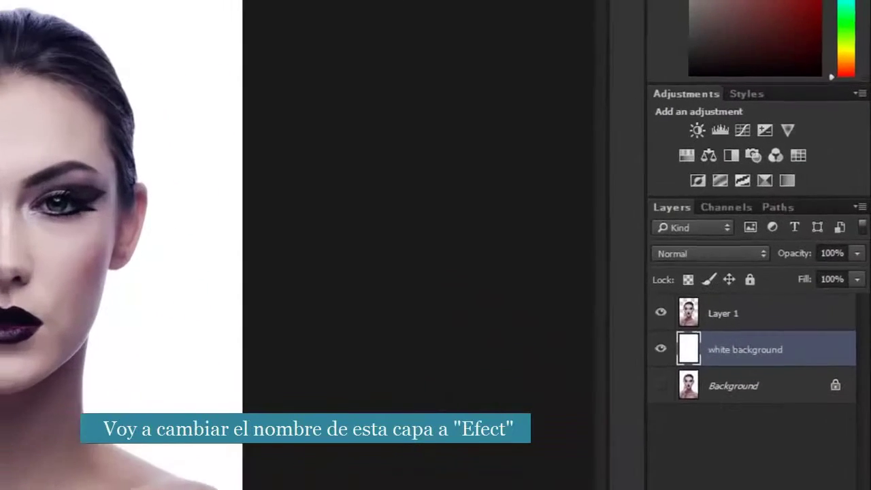
# Step: Rename the cut-out woman's layer, Layer 1, to "effect"
pyautogui.click(734, 320)
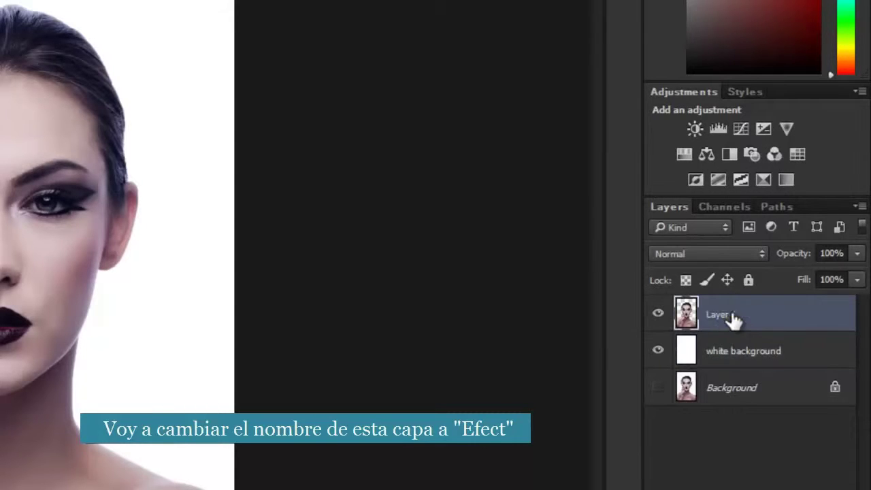
pyautogui.doubleClick(720, 318)
pyautogui.write('eff')
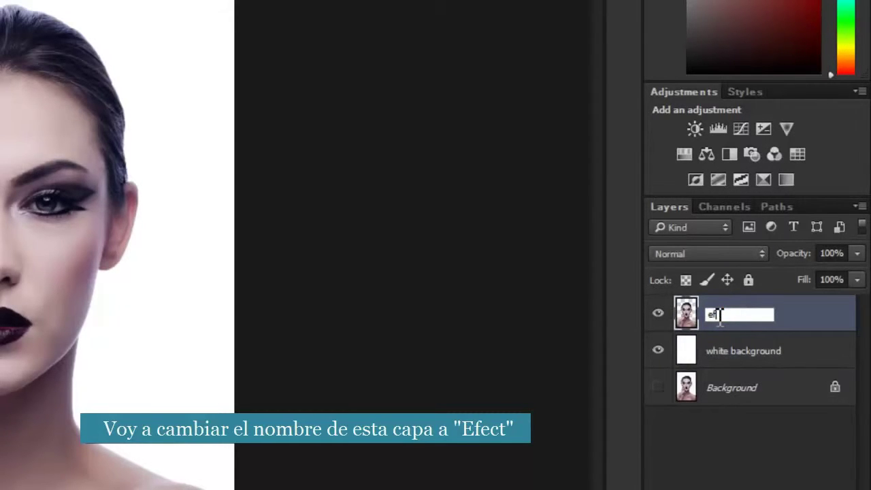
pyautogui.write('ect')
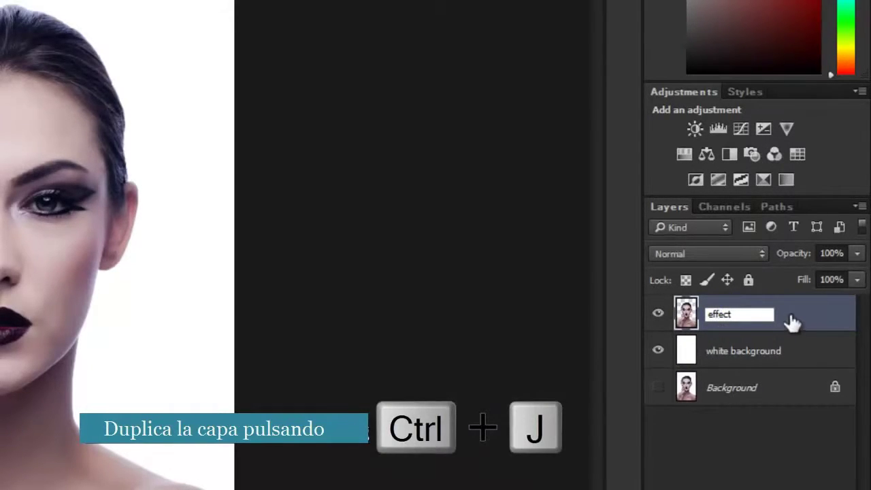
pyautogui.press('Return')
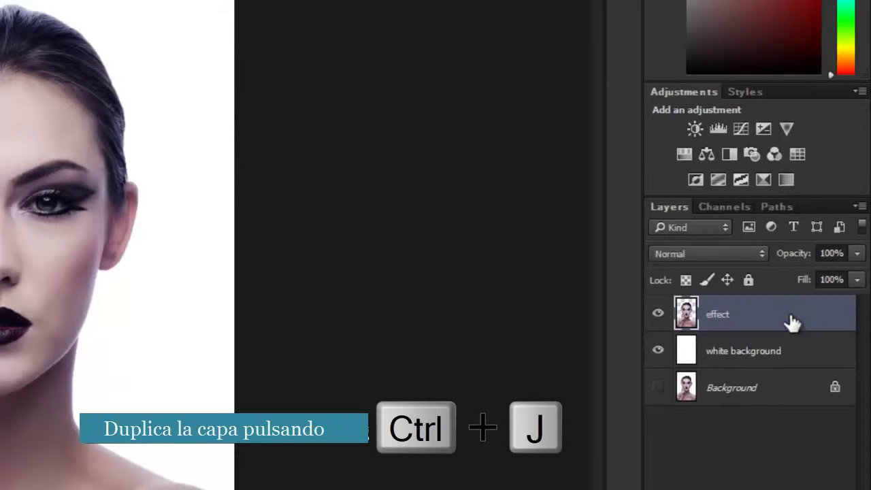
# Step: Duplicate the effect layer and name the copy "model"
pyautogui.hotkey('ctrl', 'j')
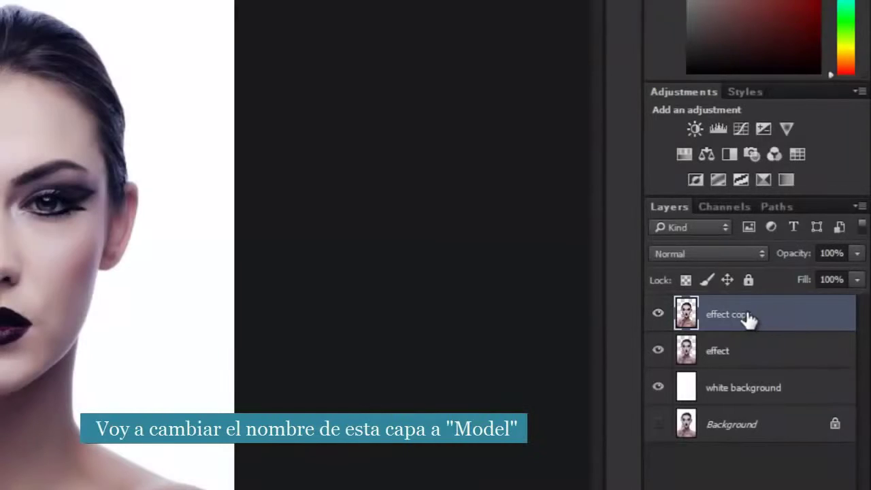
pyautogui.doubleClick(740, 313)
pyautogui.write('model')
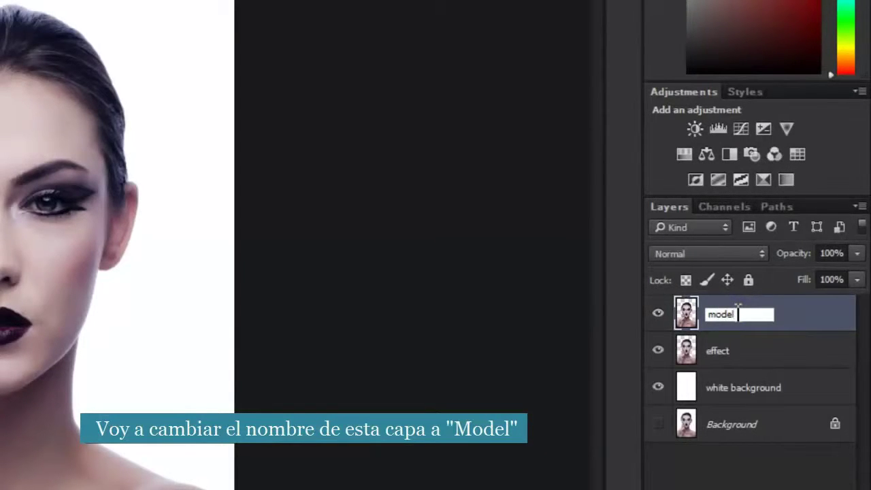
pyautogui.press('Return')
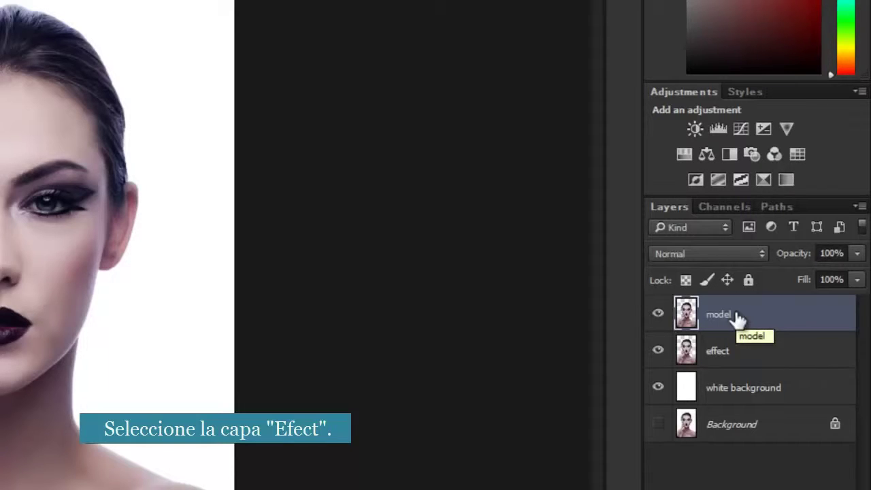
# Step: Liquify the effect layer, warping the woman's hair and upper head up and out toward the image's upper-right area with varied brush sizes
pyautogui.click(732, 361)
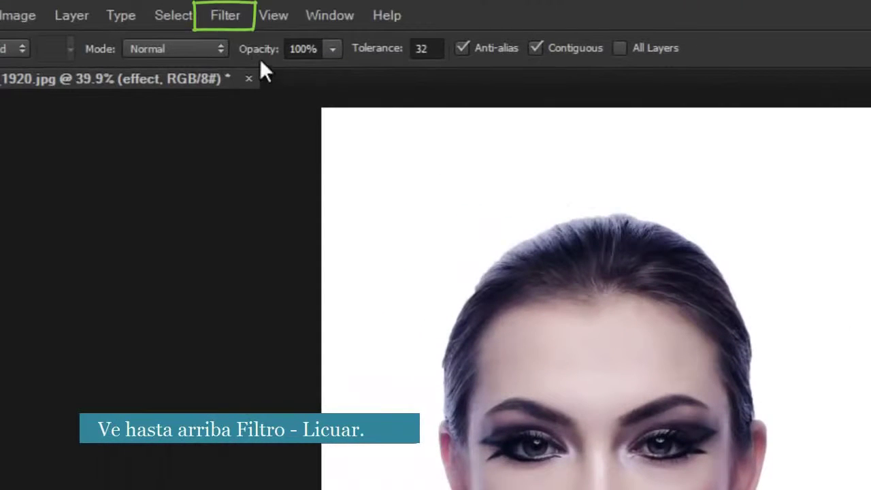
pyautogui.click(227, 15)
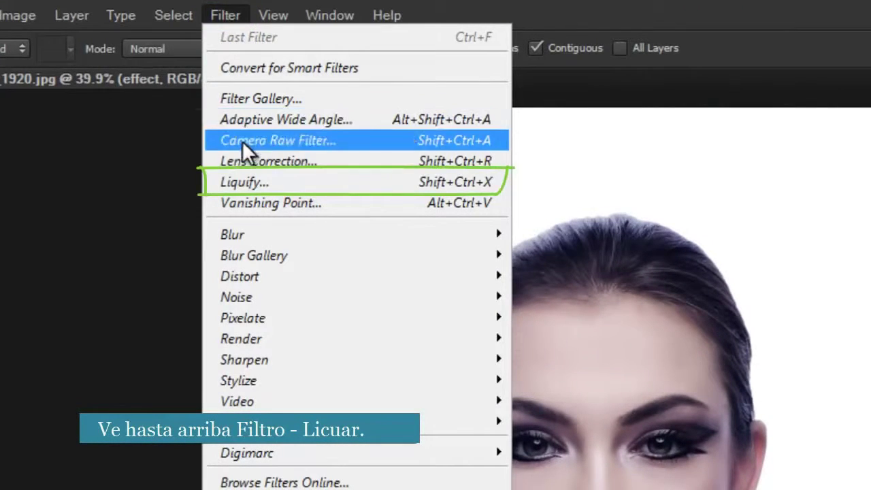
pyautogui.click(236, 178)
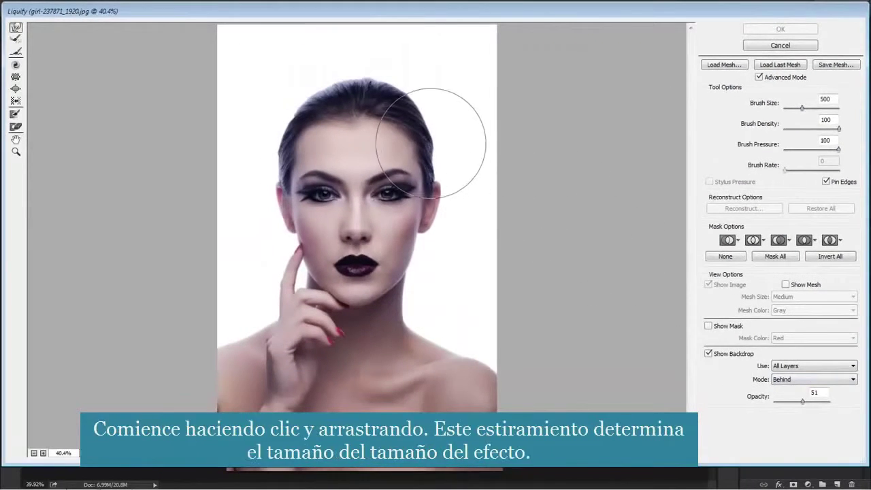
pyautogui.press(']')
pyautogui.press(']')
pyautogui.press(']')
pyautogui.moveTo(423, 139)
pyautogui.mouseDown()
pyautogui.moveTo(441, 122)
pyautogui.moveTo(434, 121)
pyautogui.mouseUp()
pyautogui.press('[')
pyautogui.press('[')
pyautogui.press('[')
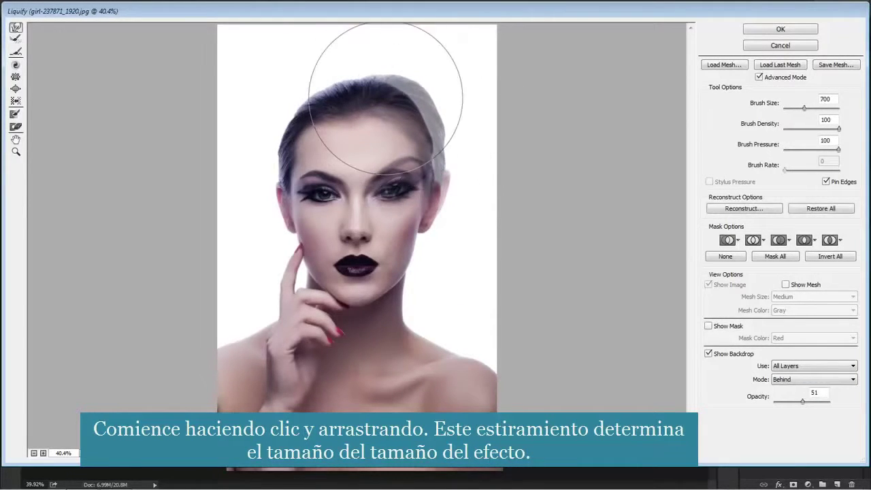
pyautogui.moveTo(375, 91); pyautogui.dragTo(383, 71)
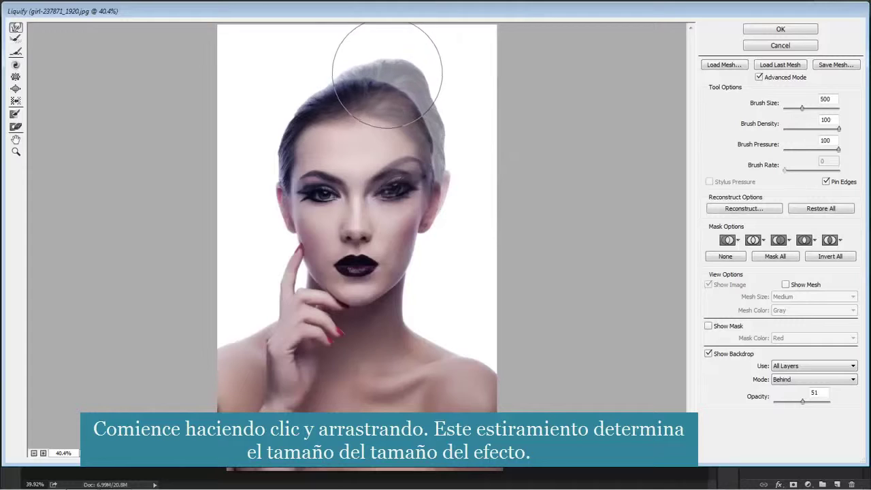
pyautogui.press('[')
pyautogui.press('[')
pyautogui.press(']')
pyautogui.press(']')
pyautogui.press(']')
pyautogui.moveTo(407, 113)
pyautogui.mouseDown()
pyautogui.moveTo(431, 96)
pyautogui.moveTo(414, 111)
pyautogui.mouseUp()
pyautogui.moveTo(433, 84)
pyautogui.mouseDown()
pyautogui.moveTo(465, 63)
pyautogui.moveTo(430, 56)
pyautogui.mouseUp()
pyautogui.press('[')
pyautogui.press('[')
pyautogui.moveTo(442, 101)
pyautogui.mouseDown()
pyautogui.moveTo(464, 88)
pyautogui.moveTo(450, 136)
pyautogui.moveTo(476, 129)
pyautogui.moveTo(448, 171)
pyautogui.moveTo(460, 166)
pyautogui.moveTo(461, 157)
pyautogui.moveTo(430, 189)
pyautogui.moveTo(497, 155)
pyautogui.mouseUp()
# Step: Push the face, neck and remaining hair out to the image's right edge with 800 and 500 size Liquify brushes
pyautogui.press(']')
pyautogui.press(']')
pyautogui.press(']')
pyautogui.press(']')
pyautogui.moveTo(399, 284); pyautogui.dragTo(465, 277)
pyautogui.moveTo(516, 228); pyautogui.dragTo(448, 98)
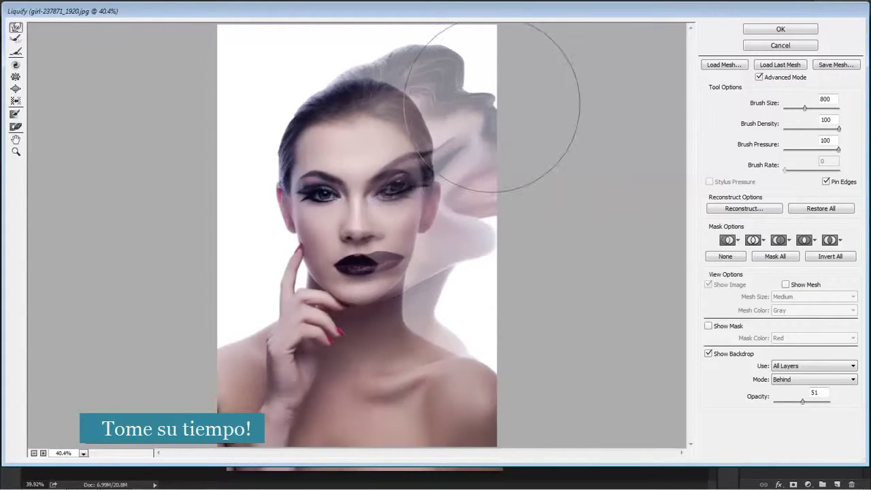
pyautogui.press('[')
pyautogui.press('[')
pyautogui.press('[')
pyautogui.moveTo(427, 66); pyautogui.dragTo(449, 87)
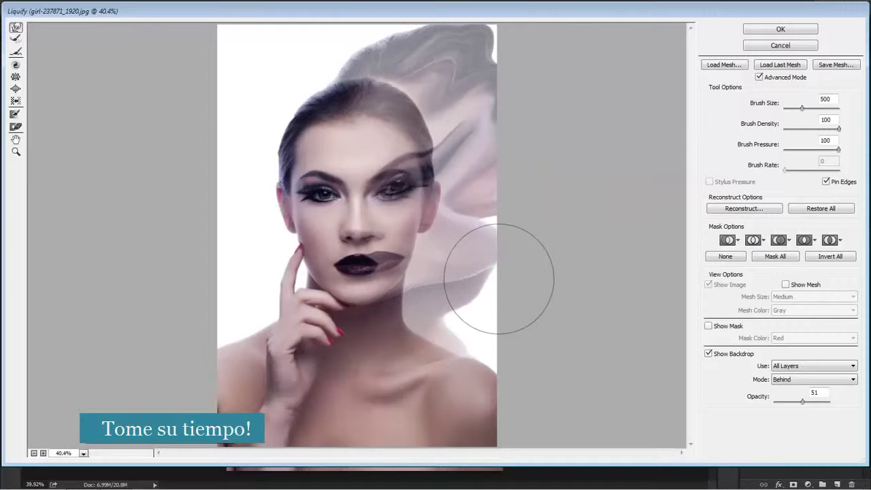
pyautogui.moveTo(510, 268)
pyautogui.mouseDown()
pyautogui.moveTo(484, 331)
pyautogui.moveTo(463, 340)
pyautogui.moveTo(498, 306)
pyautogui.moveTo(496, 240)
pyautogui.moveTo(506, 206)
pyautogui.moveTo(543, 192)
pyautogui.moveTo(510, 177)
pyautogui.moveTo(560, 142)
pyautogui.mouseUp()
pyautogui.moveTo(524, 117); pyautogui.dragTo(541, 117)
pyautogui.moveTo(513, 82); pyautogui.dragTo(572, 96)
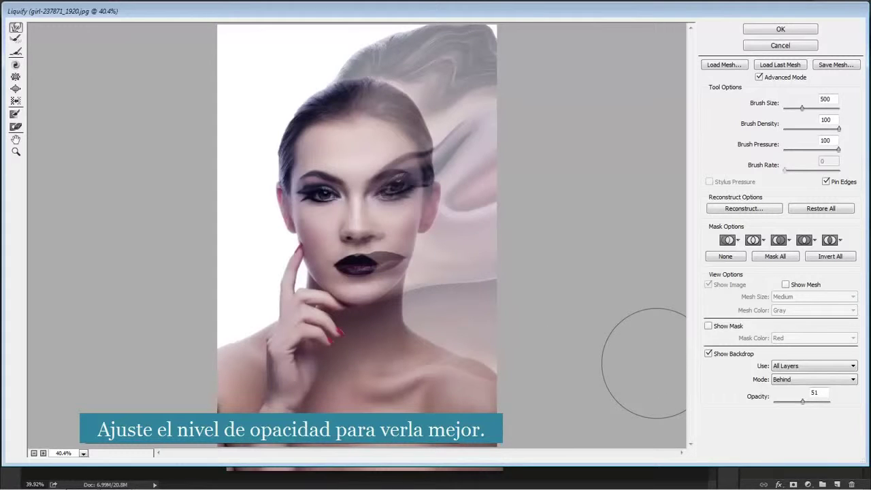
# Step: Set the Liquify backdrop opacity to 48 and apply the distortion to the effect layer
pyautogui.moveTo(804, 407)
pyautogui.mouseDown()
pyautogui.moveTo(778, 402)
pyautogui.moveTo(817, 399)
pyautogui.moveTo(782, 399)
pyautogui.moveTo(801, 402)
pyautogui.mouseUp()
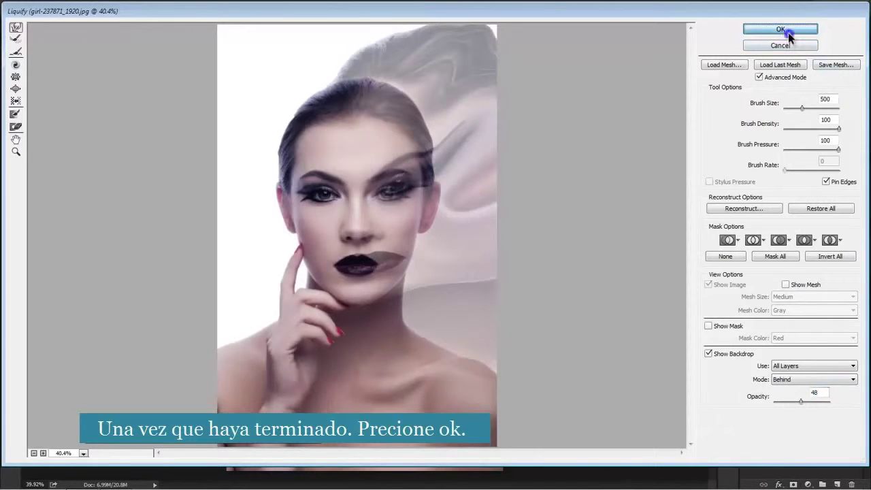
pyautogui.click(781, 30)
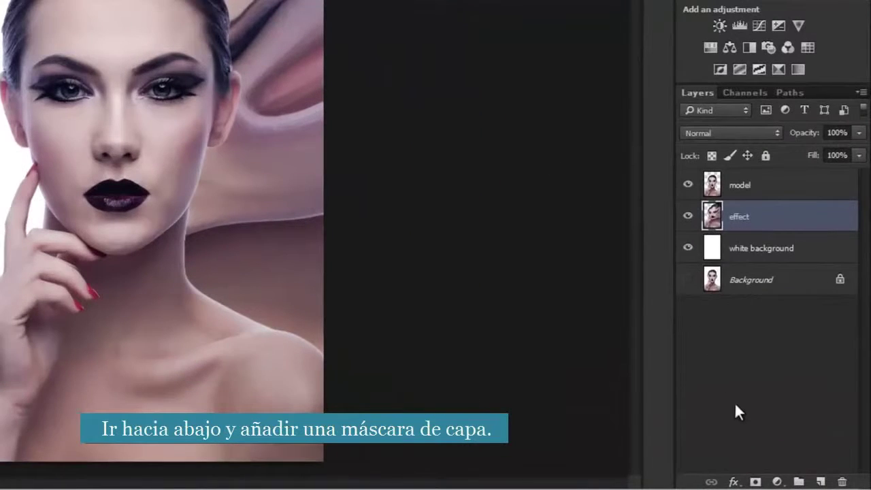
# Step: Add a layer mask filled with black to the effect layer and a plain white layer mask to the model layer
pyautogui.click(756, 482)
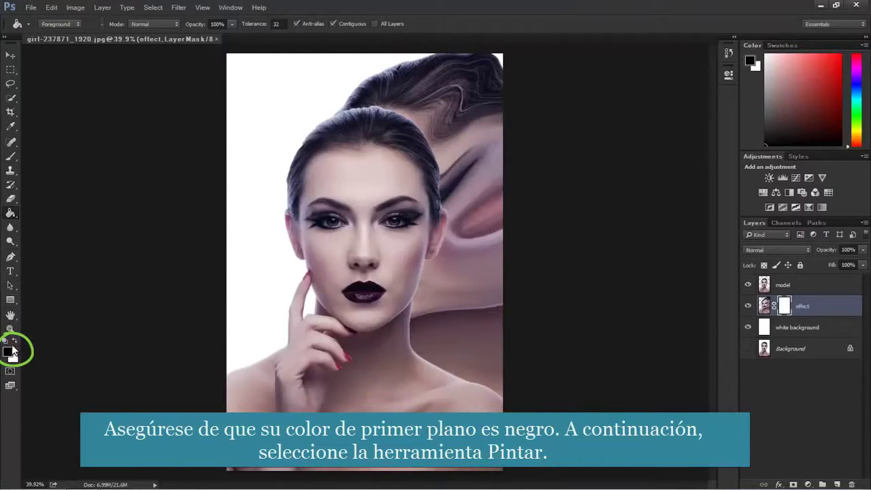
pyautogui.click(484, 155)
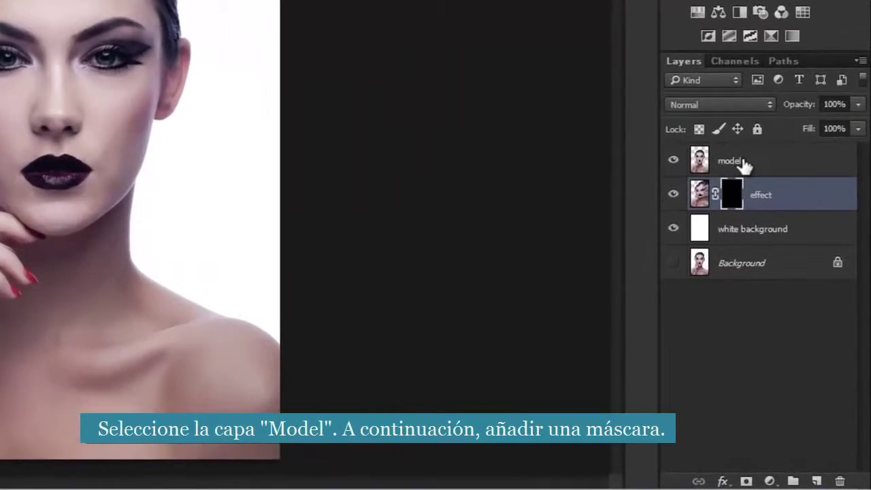
pyautogui.click(746, 165)
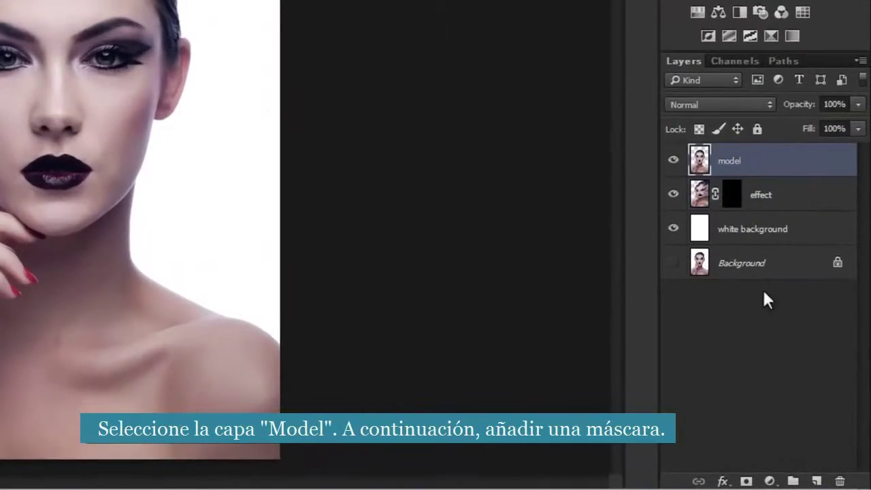
pyautogui.click(747, 482)
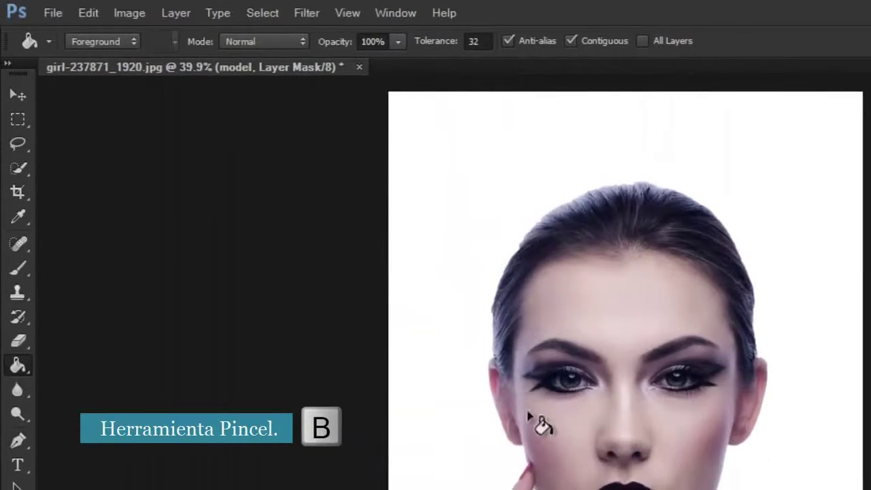
# Step: Choose the Brush tool with the 2444 px scattered particle tip
pyautogui.click(21, 268)
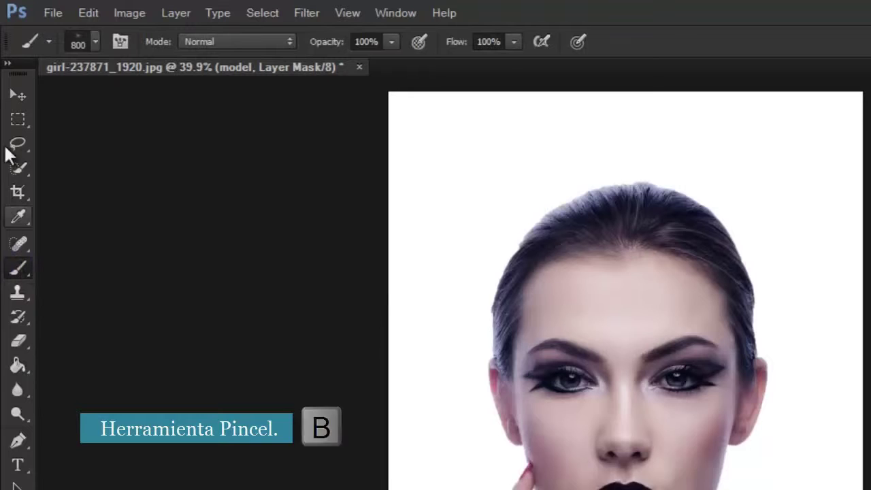
pyautogui.click(96, 35)
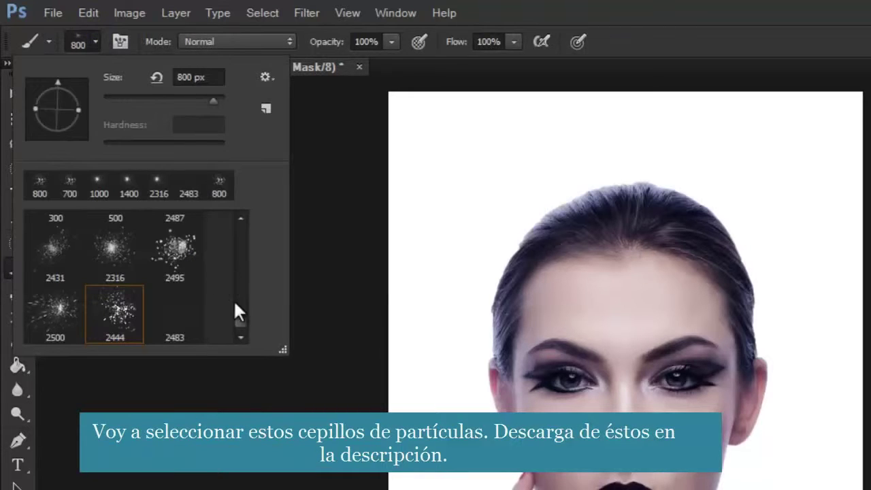
pyautogui.moveTo(241, 322)
pyautogui.mouseDown()
pyautogui.moveTo(239, 301)
pyautogui.moveTo(239, 321)
pyautogui.mouseUp()
pyautogui.doubleClick(125, 315)
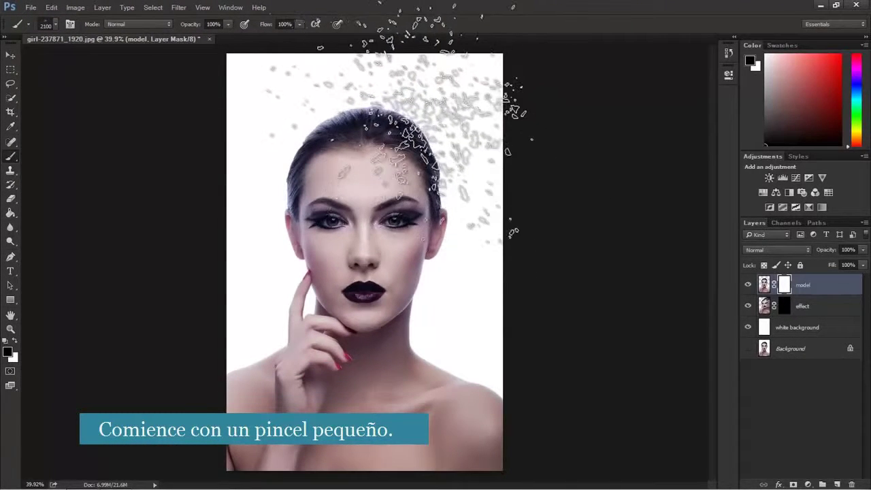
# Step: Stamp black particles at 200 px on the model layer mask along the upper-right edge of the hair
pyautogui.press('[')
pyautogui.press('[')
pyautogui.press('[')
pyautogui.press('[')
pyautogui.press('[')
pyautogui.press('[')
pyautogui.press('[')
pyautogui.press('[')
pyautogui.press('[')
pyautogui.press('[')
pyautogui.press('[')
pyautogui.press('[')
pyautogui.press('[')
pyautogui.press('[')
pyautogui.press('[')
pyautogui.press('[')
pyautogui.press('[')
pyautogui.press('[')
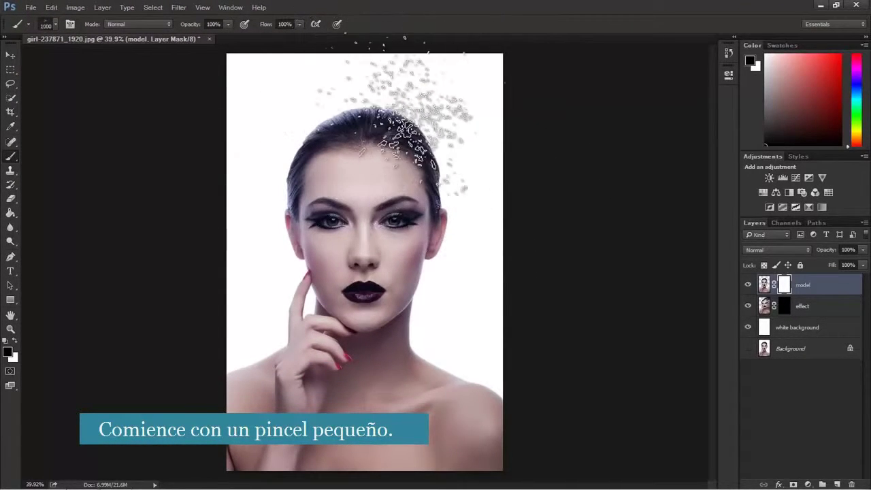
pyautogui.press(']')
pyautogui.press(']')
pyautogui.press(']')
pyautogui.click(10, 329)
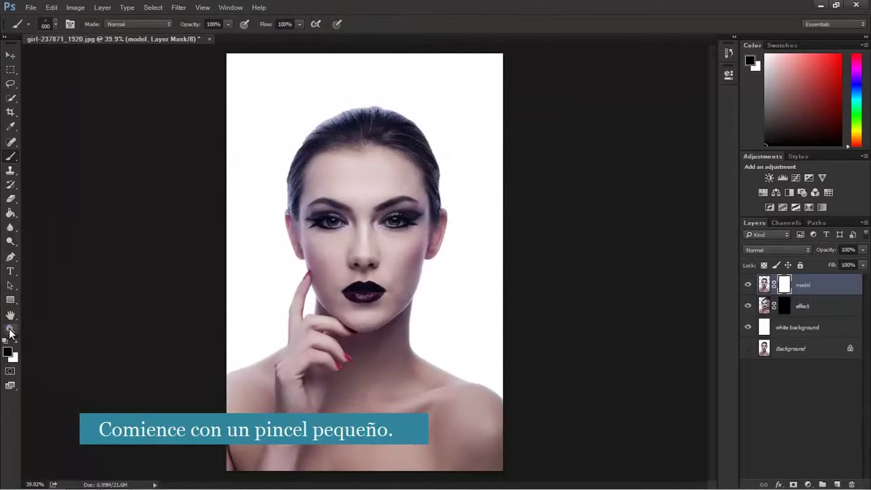
pyautogui.moveTo(399, 142); pyautogui.dragTo(453, 136)
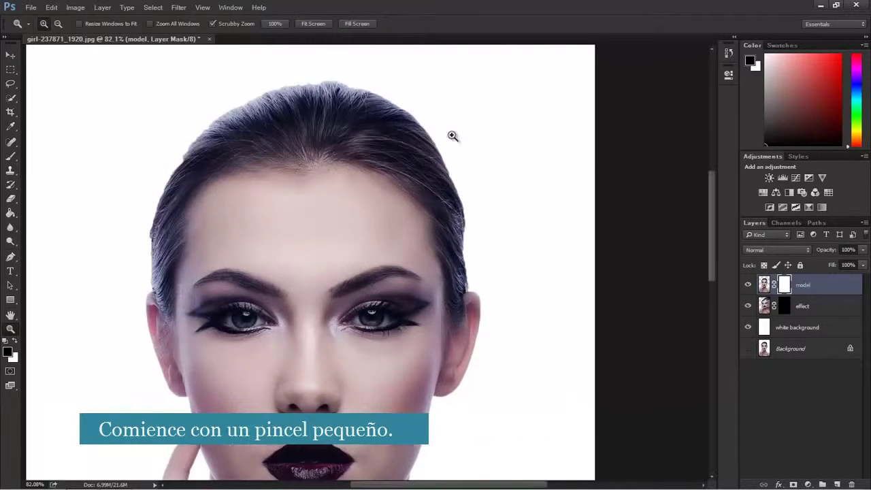
pyautogui.click(10, 156)
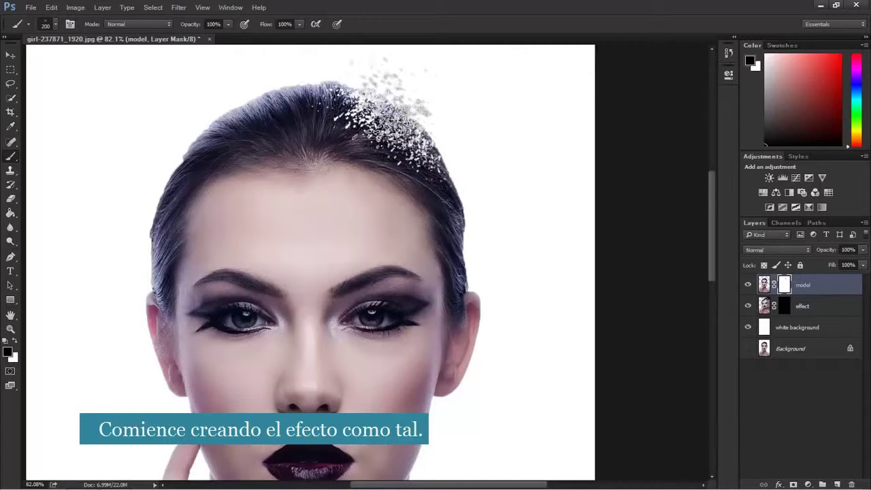
# Step: Rotate the particle tip and stamp more particles over the upper-right hair at 200 px, extending down toward the temple
pyautogui.click(55, 25)
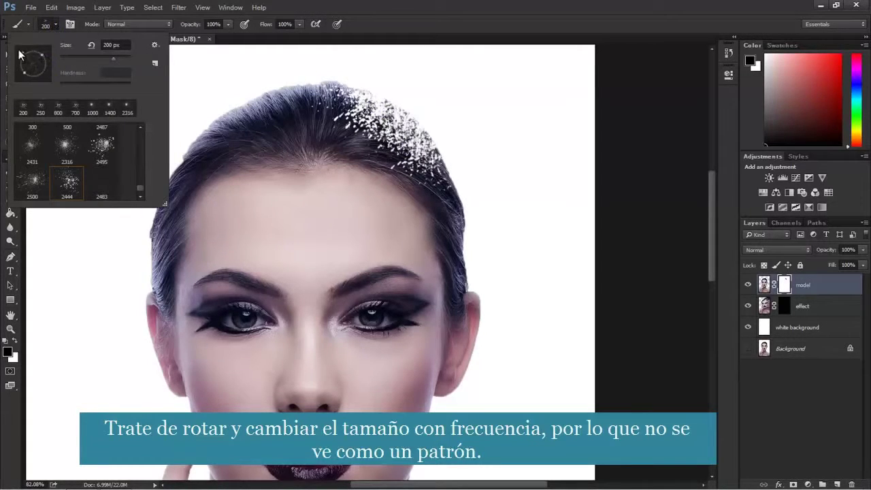
pyautogui.click(392, 127)
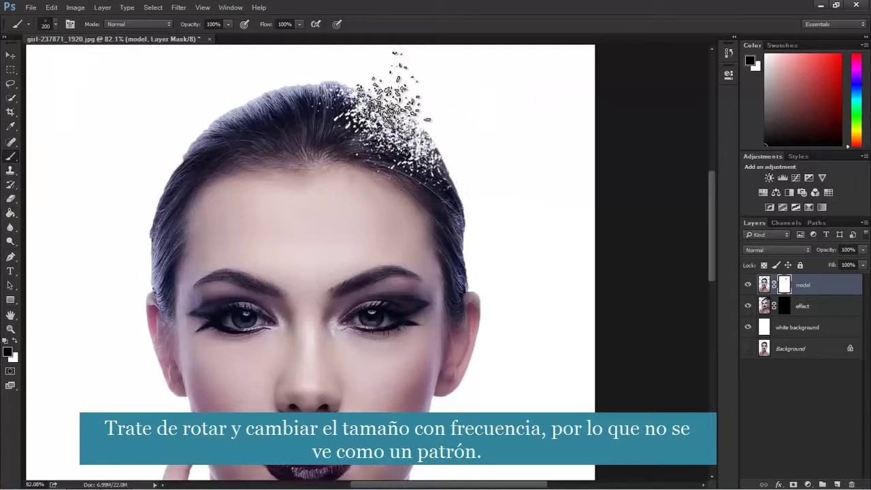
pyautogui.click(361, 113)
pyautogui.press(']')
pyautogui.press(']')
pyautogui.press(']')
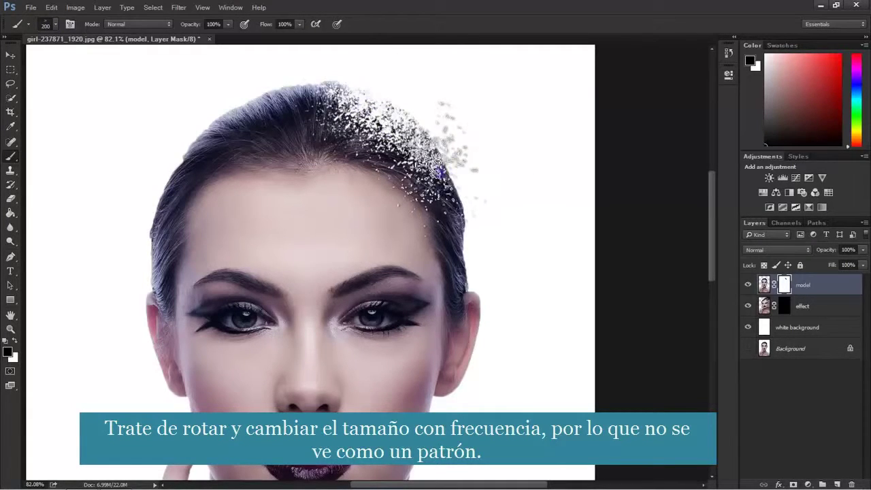
pyautogui.click(429, 171)
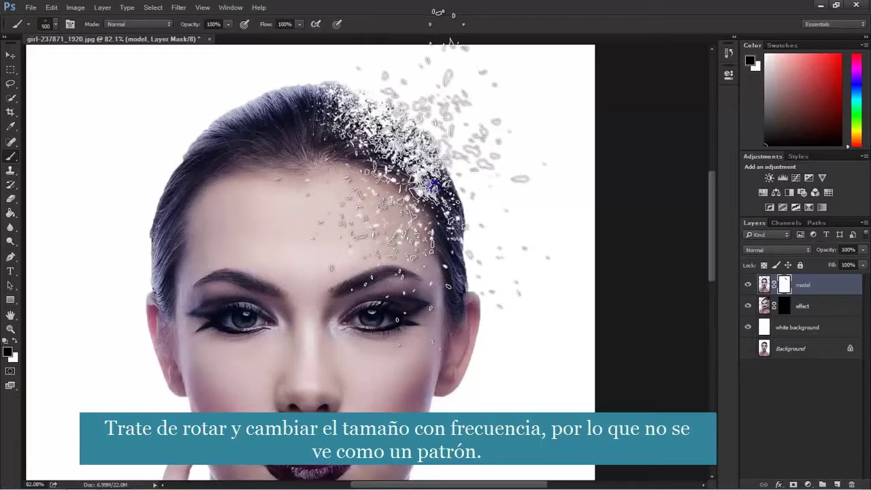
# Step: Vary the particle brush between 300 and 175 px and stamp further down the hair's right edge
pyautogui.press(']')
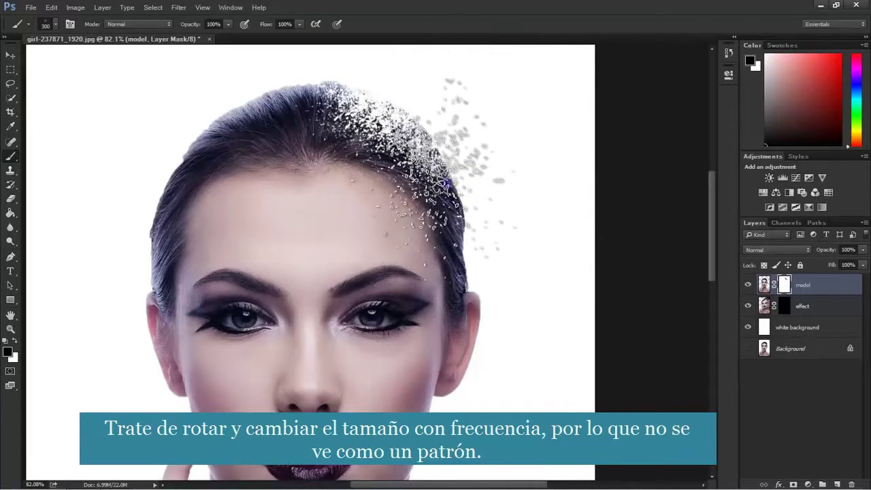
pyautogui.press('[')
pyautogui.press('[')
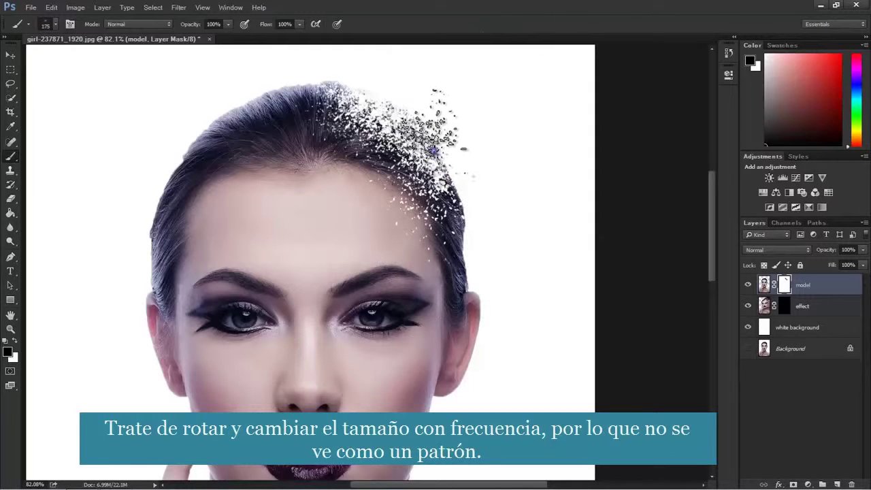
pyautogui.press('[')
pyautogui.press('[')
pyautogui.press('[')
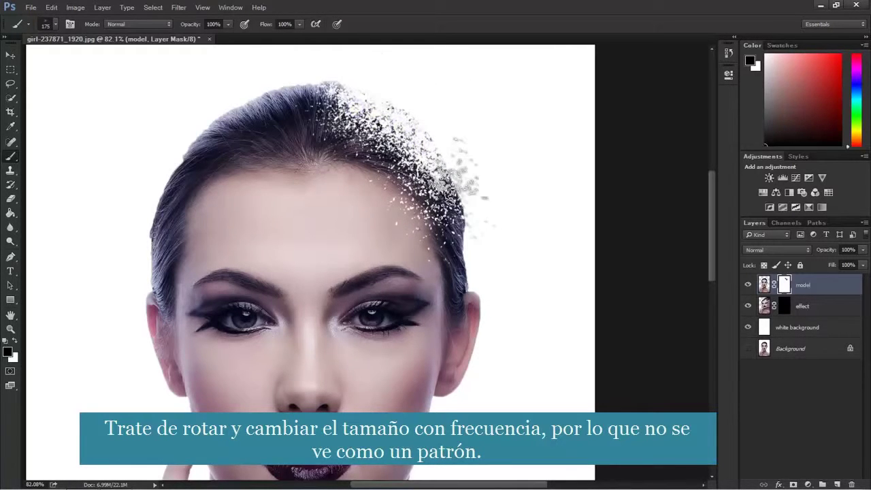
pyautogui.click(451, 192)
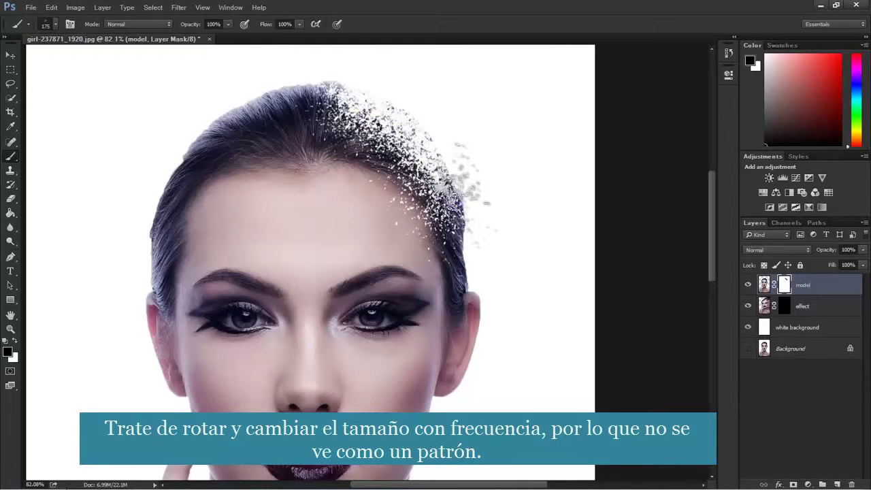
# Step: Try the 2495 px splatter tip at 150 and 200 px on the hair beside the temple, and undo those dabs
pyautogui.click(55, 25)
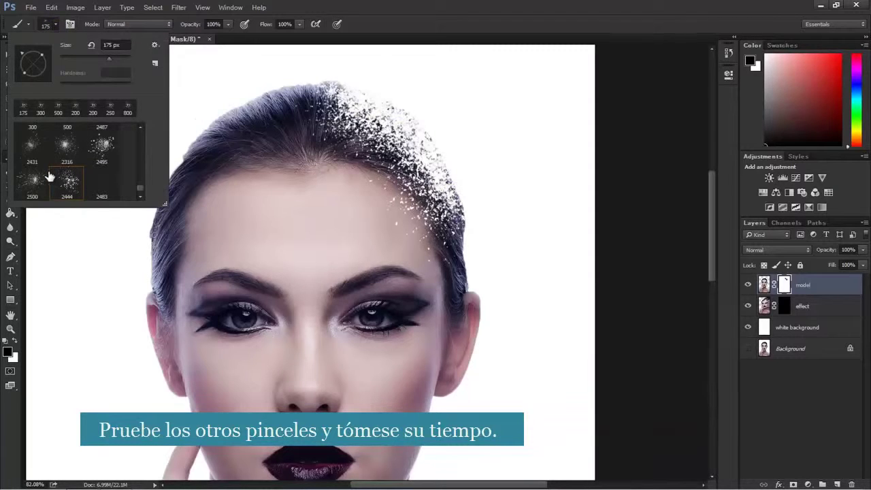
pyautogui.doubleClick(103, 147)
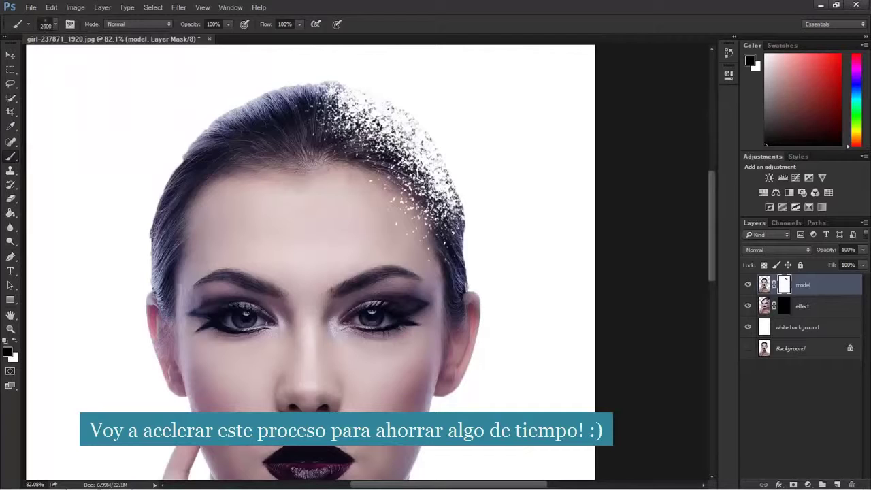
pyautogui.press('[')
pyautogui.press('[')
pyautogui.press('[')
pyautogui.press('[')
pyautogui.press('[')
pyautogui.press('[')
pyautogui.press('[')
pyautogui.press('[')
pyautogui.press('[')
pyautogui.press('[')
pyautogui.press('[')
pyautogui.press('[')
pyautogui.press('[')
pyautogui.press('[')
pyautogui.press('[')
pyautogui.press('[')
pyautogui.press('[')
pyautogui.press('[')
pyautogui.press('[')
pyautogui.press('[')
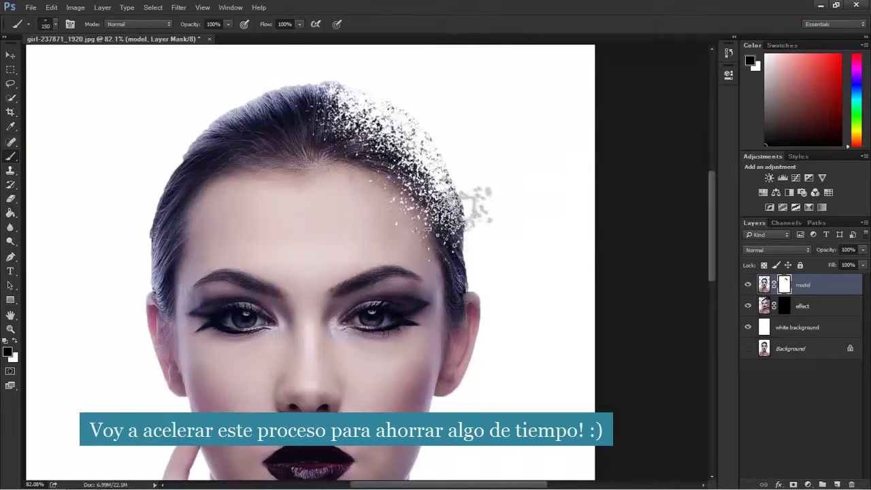
pyautogui.click(452, 233)
pyautogui.press(']')
pyautogui.press(']')
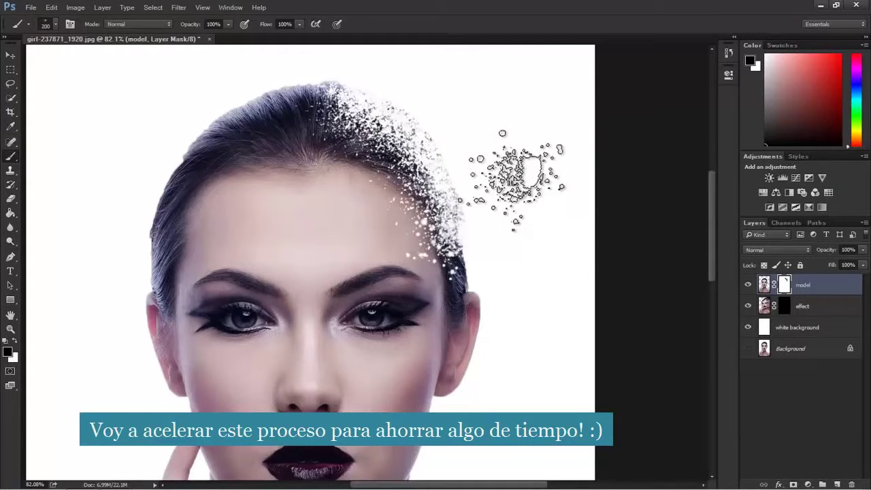
pyautogui.hotkey('ctrl', 'alt', 'z')
pyautogui.hotkey('ctrl', 'alt', 'z')
pyautogui.hotkey('ctrl', 'alt', 'z')
# Step: Choose the 2431 px particle tip and stamp the hair beside the right temple and above the ear at 400 and 250 px
pyautogui.click(56, 25)
pyautogui.doubleClick(31, 148)
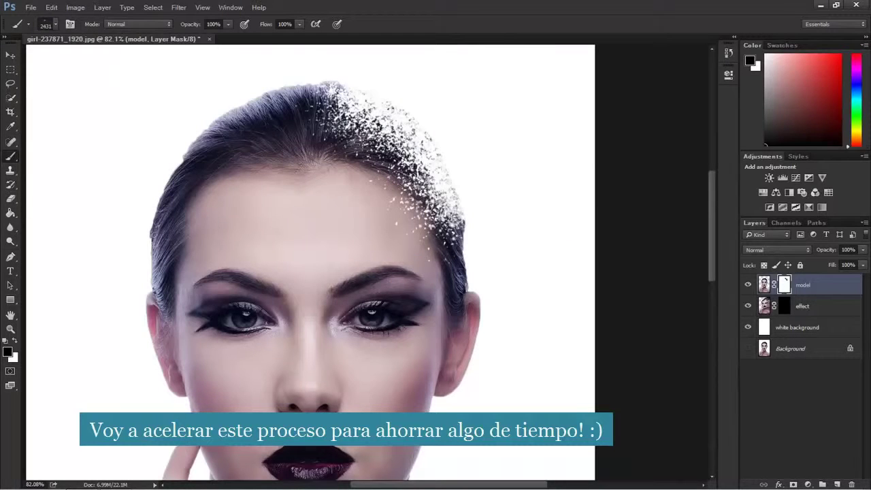
pyautogui.press('[')
pyautogui.press('[')
pyautogui.press('[')
pyautogui.press('[')
pyautogui.press('[')
pyautogui.press('[')
pyautogui.press('[')
pyautogui.press('[')
pyautogui.press('[')
pyautogui.press('[')
pyautogui.press('[')
pyautogui.press('[')
pyautogui.press('[')
pyautogui.press('[')
pyautogui.press('[')
pyautogui.press('[')
pyautogui.press('[')
pyautogui.press('[')
pyautogui.press('[')
pyautogui.press('[')
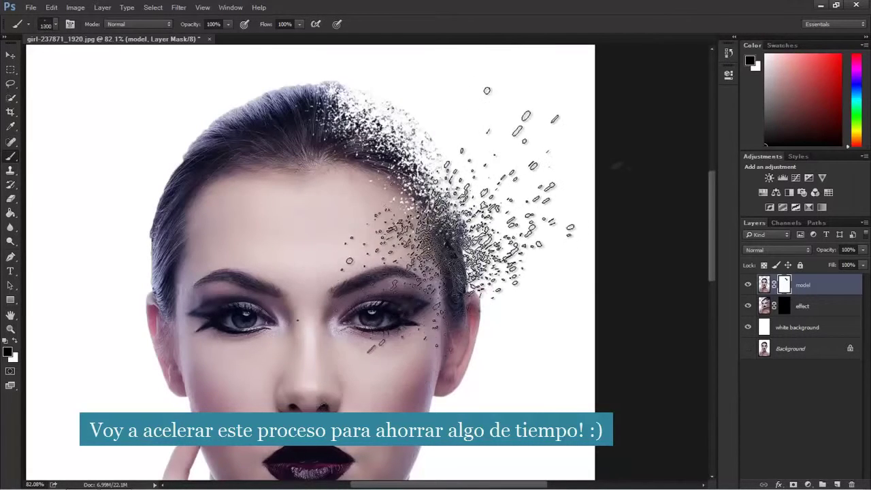
pyautogui.press(']')
pyautogui.press(']')
pyautogui.press(']')
pyautogui.press(']')
pyautogui.click(459, 227)
pyautogui.press('[')
pyautogui.press('[')
pyautogui.press('[')
pyautogui.press('[')
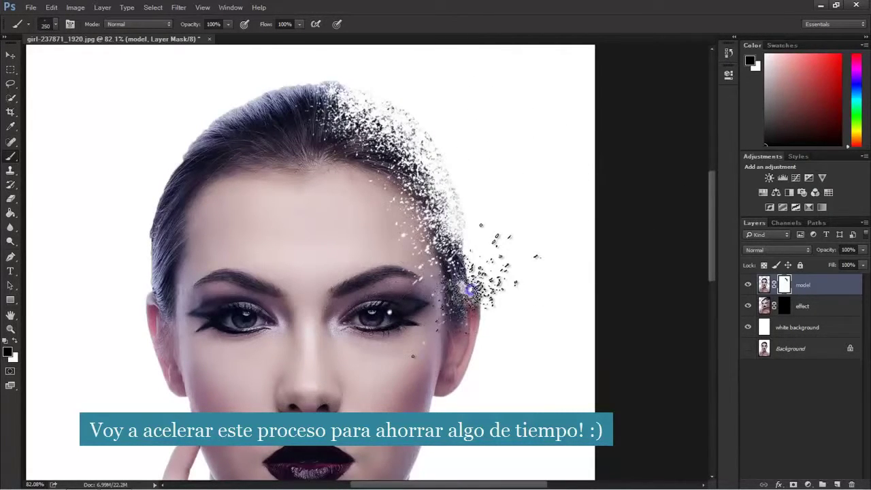
pyautogui.click(461, 292)
# Step: Rotate the tip and break up the hair above the ear and the ear itself with 250 and 175 px stamps
pyautogui.click(56, 25)
pyautogui.moveTo(50, 63); pyautogui.dragTo(35, 48)
pyautogui.click(464, 267)
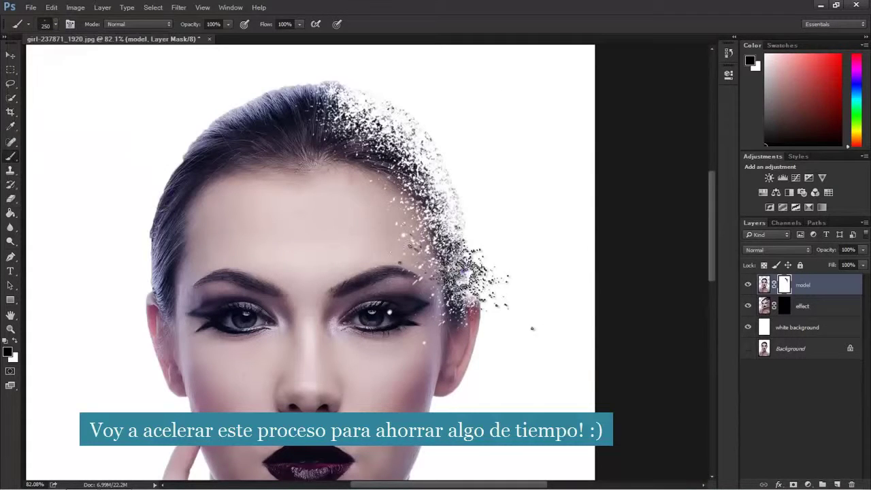
pyautogui.click(489, 328)
pyautogui.click(464, 362)
pyautogui.click(451, 380)
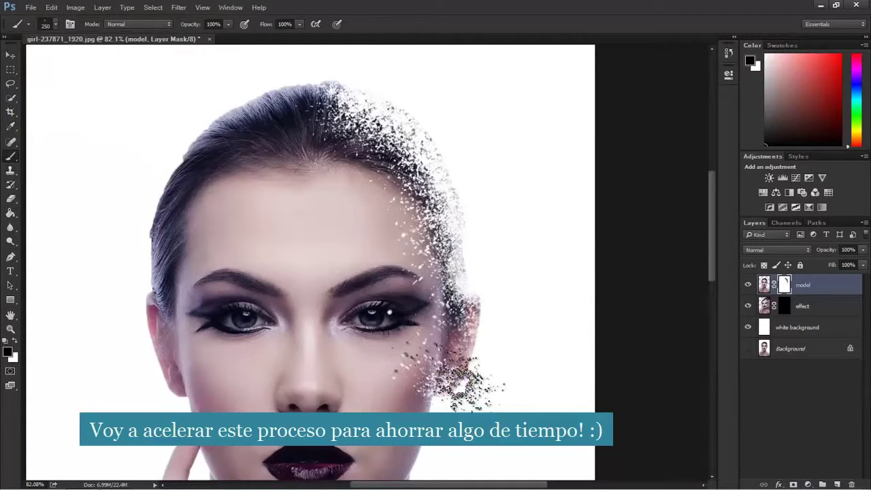
pyautogui.press('[')
pyautogui.press('[')
pyautogui.press('[')
pyautogui.click(464, 339)
# Step: Choose the 2444 px particle tip, reduce it to 175 px and stamp the right cheek edge below the ear
pyautogui.scroll(-3, 513, 391)
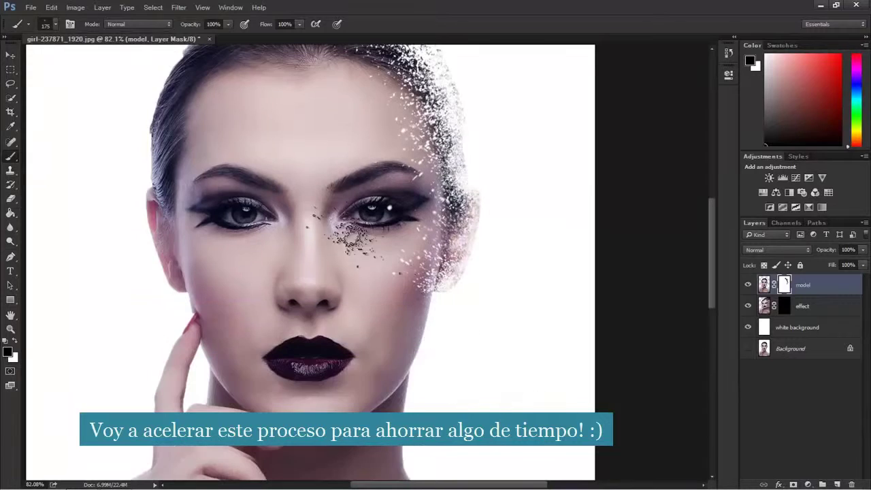
pyautogui.click(56, 24)
pyautogui.doubleClick(69, 179)
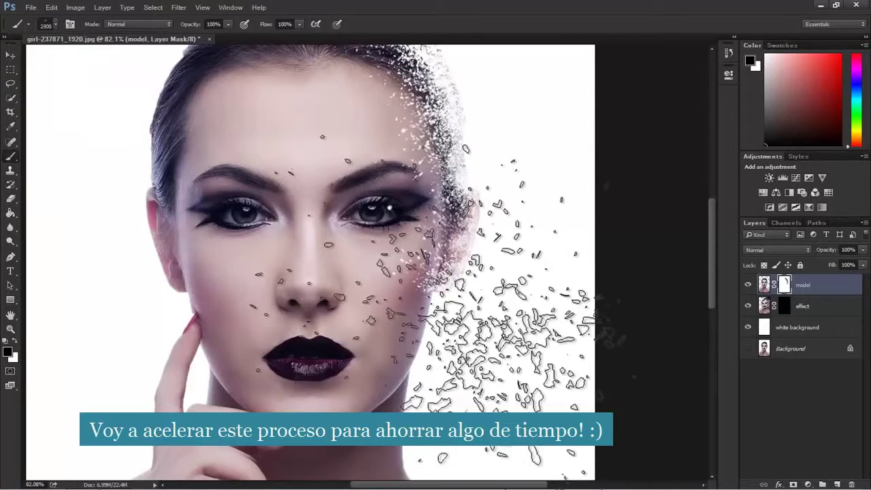
pyautogui.press('[')
pyautogui.press('[')
pyautogui.press('[')
pyautogui.press('[')
pyautogui.press('[')
pyautogui.press('[')
pyautogui.press('[')
pyautogui.press('[')
pyautogui.press('[')
pyautogui.press('[')
pyautogui.press('[')
pyautogui.press('[')
pyautogui.press('[')
pyautogui.press('[')
pyautogui.press('[')
pyautogui.press('[')
pyautogui.press('[')
pyautogui.press('[')
pyautogui.press('[')
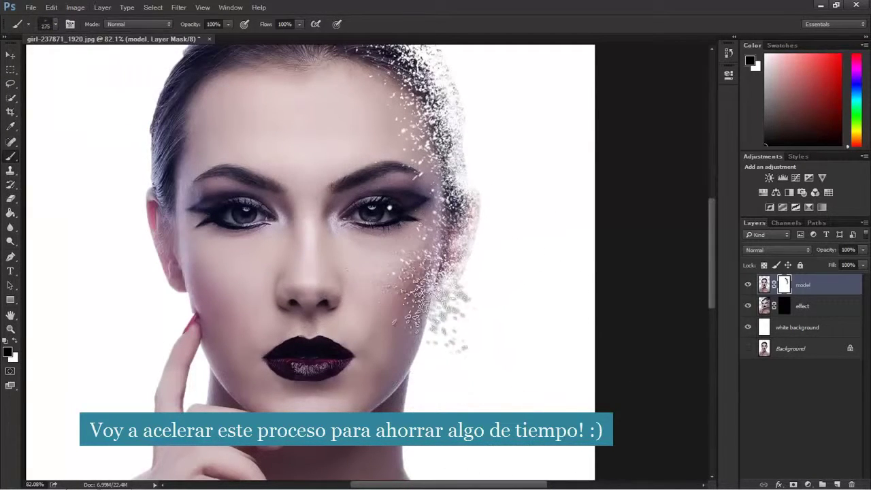
pyautogui.click(433, 300)
# Step: Rotate the particle tip and disperse the right jawline and cheek edge with 175 and 150 px stamps
pyautogui.click(55, 24)
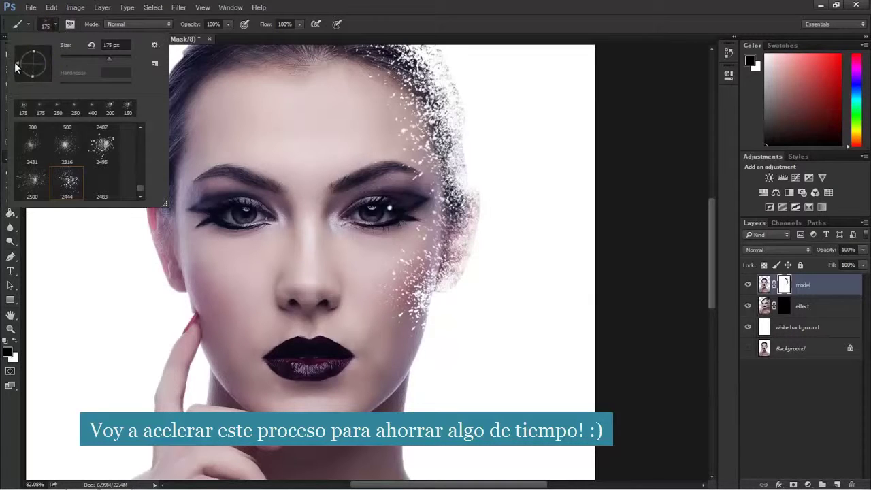
pyautogui.click(421, 350)
pyautogui.press('[')
pyautogui.press('[')
pyautogui.click(426, 272)
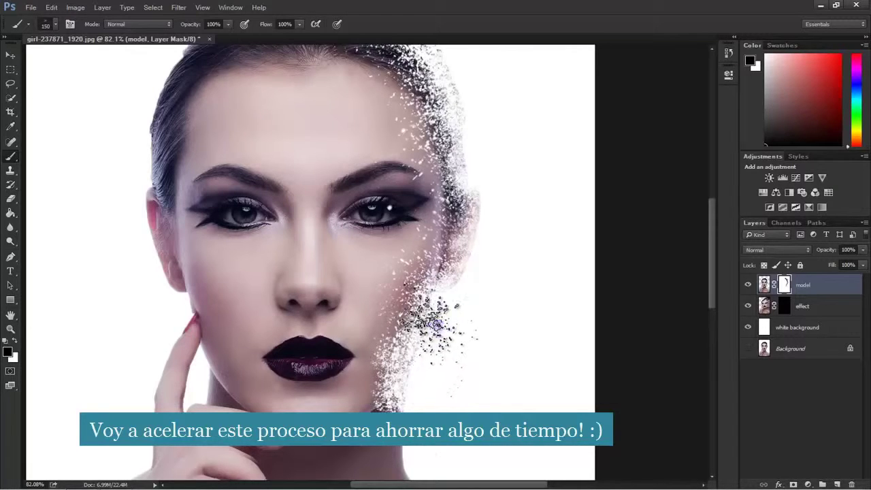
# Step: Stamp particles down the right edge of the neck with the brush varied between 175 and 125 px
pyautogui.scroll(-3, 436, 324)
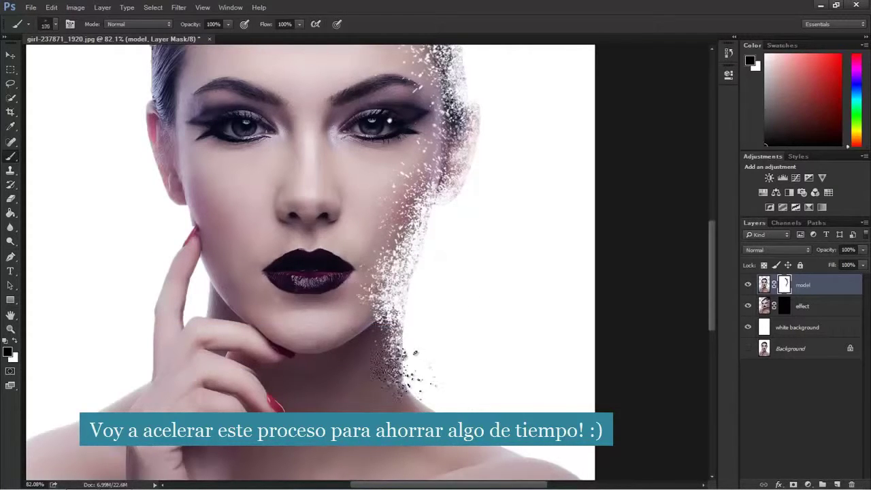
pyautogui.click(401, 370)
pyautogui.click(408, 354)
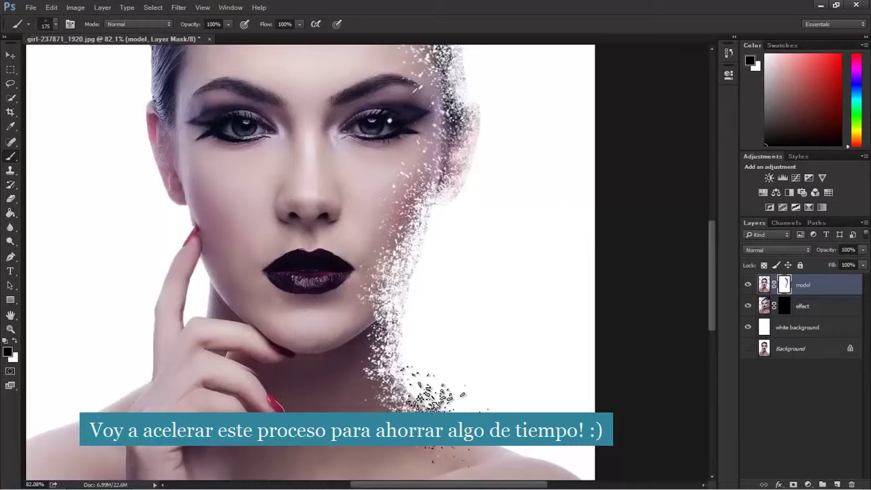
pyautogui.press('[')
pyautogui.press('[')
pyautogui.click(406, 384)
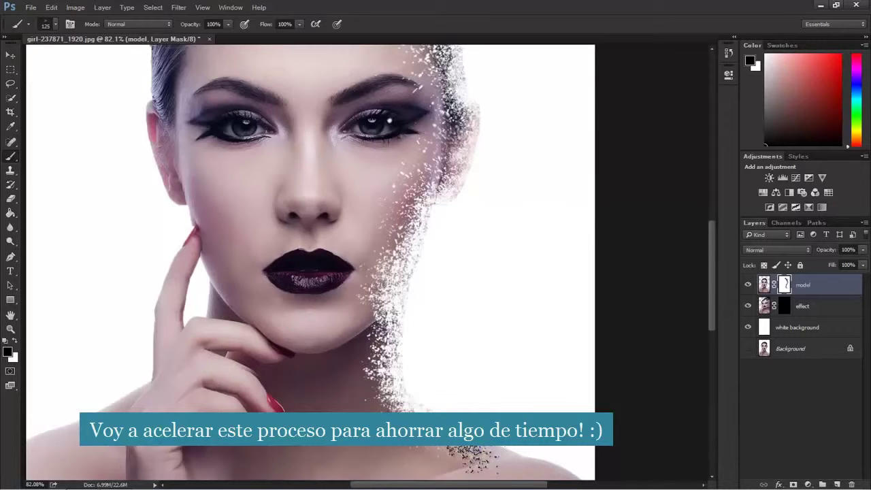
# Step: Paint particles along the top of the right shoulder out to the image's edge, with the brush at about 200 px
pyautogui.scroll(-3, 470, 432)
pyautogui.press(']')
pyautogui.press(']')
pyautogui.press(']')
pyautogui.press(']')
pyautogui.press(']')
pyautogui.press('[')
pyautogui.press('[')
pyautogui.moveTo(463, 357)
pyautogui.mouseDown()
pyautogui.moveTo(538, 361)
pyautogui.moveTo(554, 377)
pyautogui.mouseUp()
pyautogui.click(557, 386)
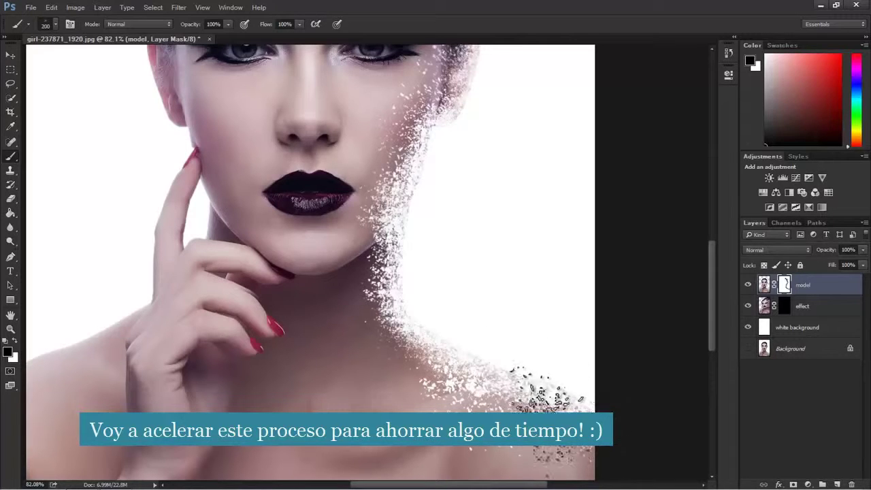
# Step: Review the dispersed edge from the shoulder up to the hair, then examine the eye, temple and ear area up close
pyautogui.scroll(7, 514, 354)
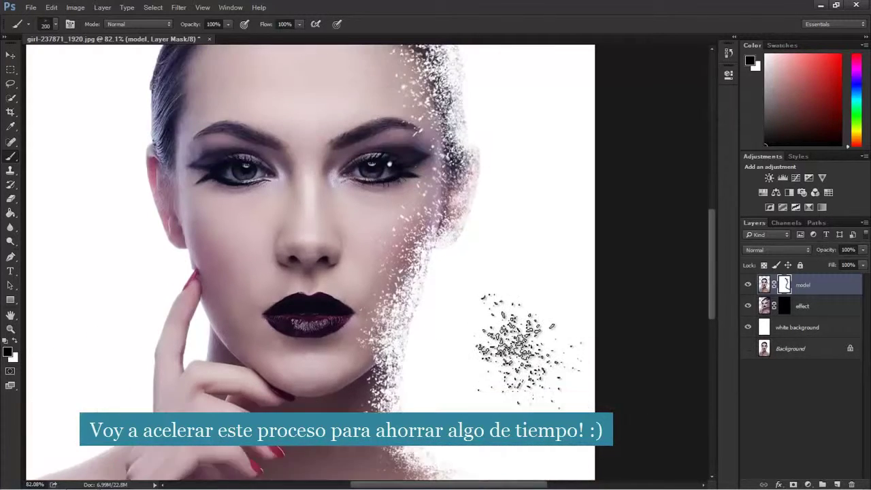
pyautogui.scroll(3, 503, 204)
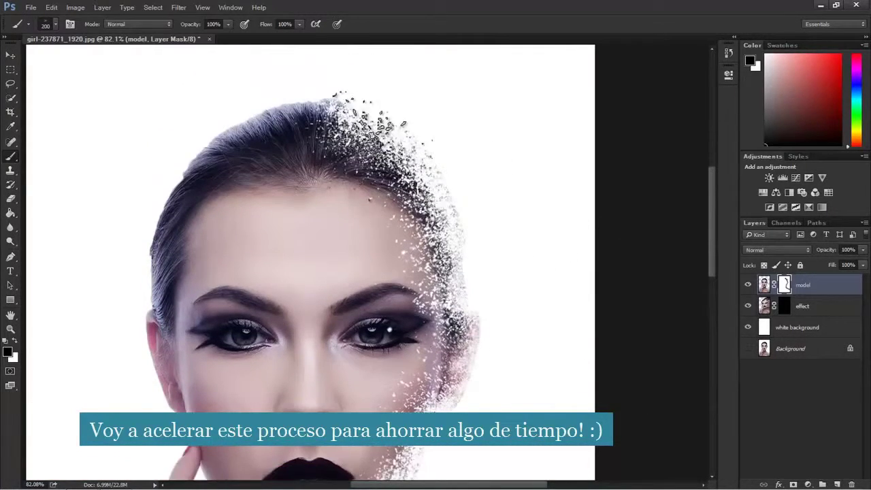
pyautogui.scroll(-3, 525, 293)
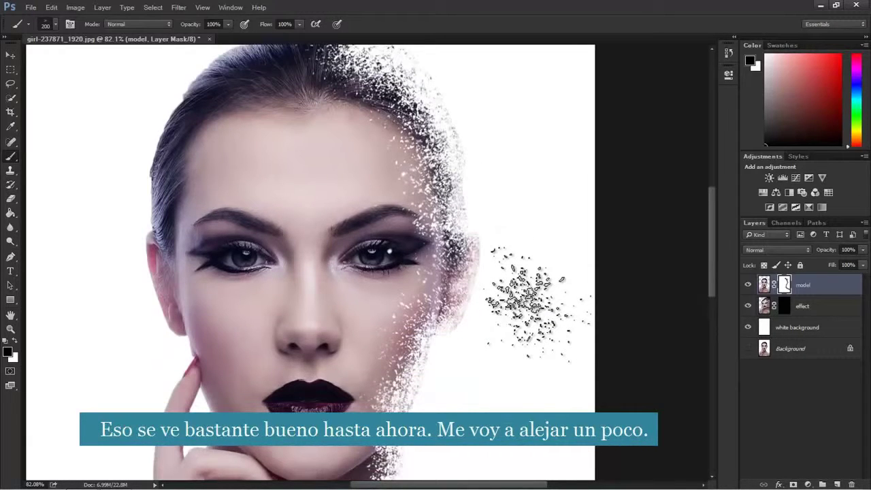
pyautogui.scroll(-1, 528, 303)
pyautogui.click(11, 329)
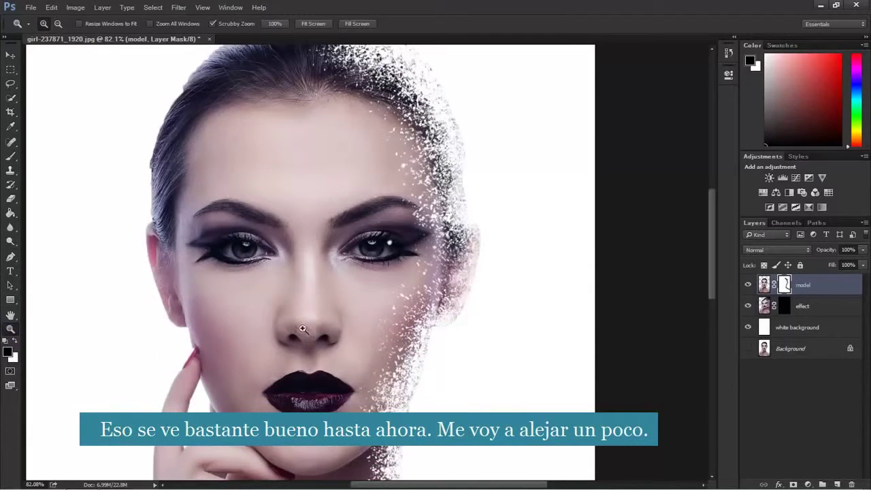
pyautogui.moveTo(303, 329); pyautogui.dragTo(266, 328)
pyautogui.moveTo(400, 212); pyautogui.dragTo(461, 218)
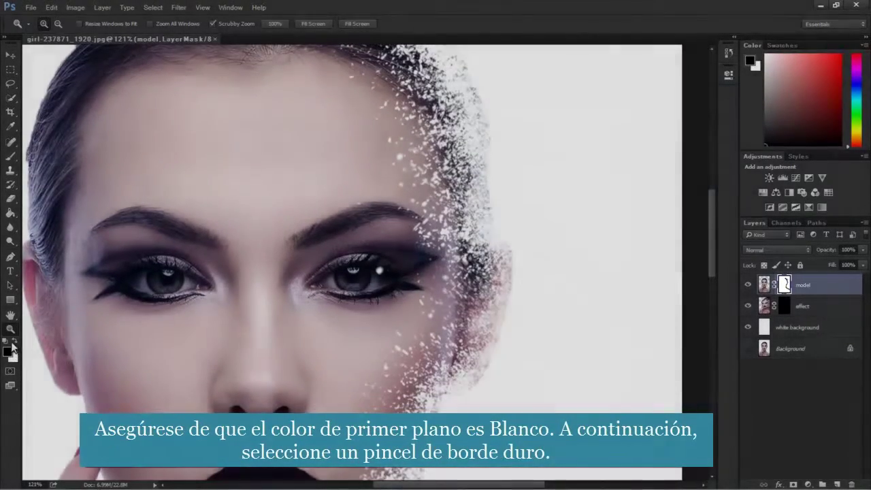
# Step: Paint away the stray white speck on the right eye in the model mask, using white and the hard round 60 px brush
pyautogui.click(15, 340)
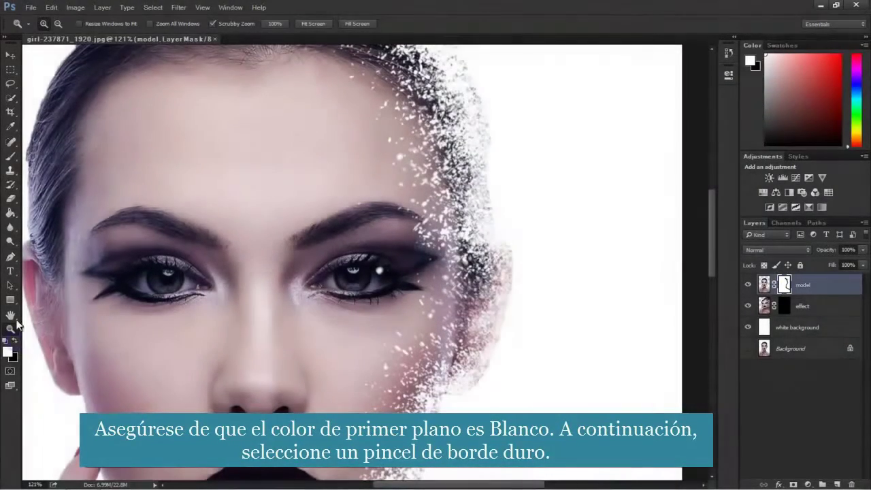
pyautogui.click(11, 157)
pyautogui.click(54, 24)
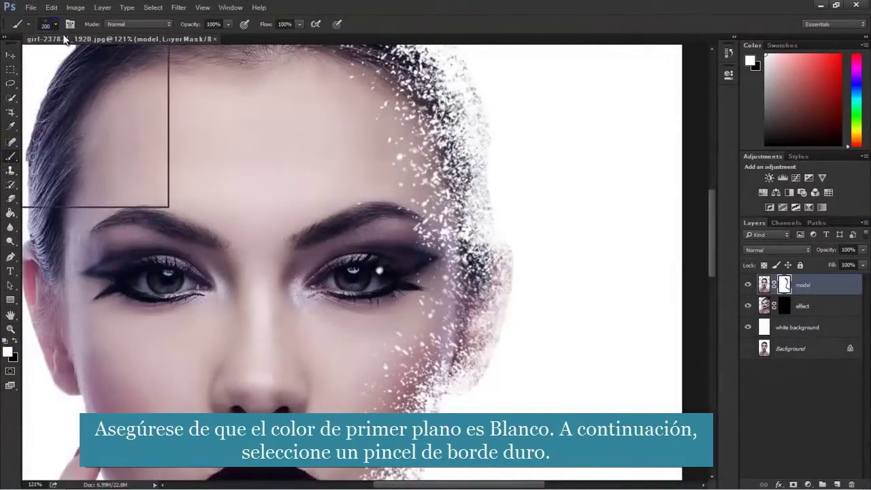
pyautogui.scroll(10, 140, 168)
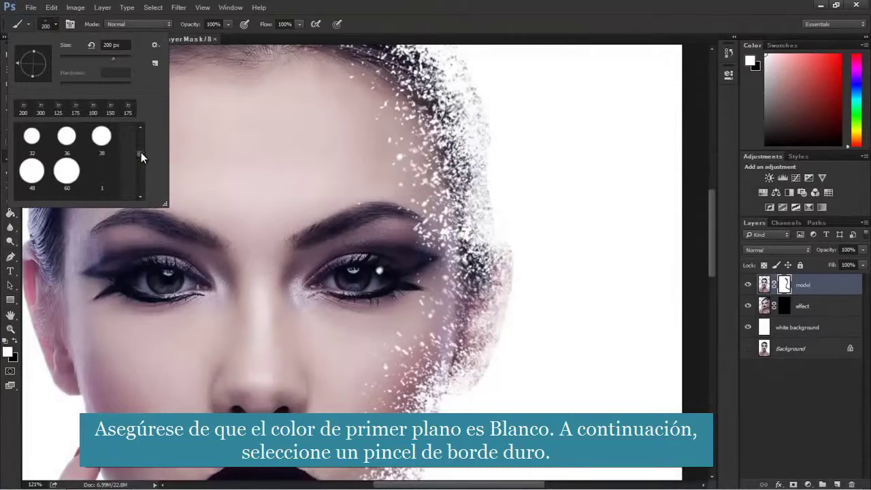
pyautogui.click(62, 173)
pyautogui.click(62, 173)
pyautogui.click(383, 275)
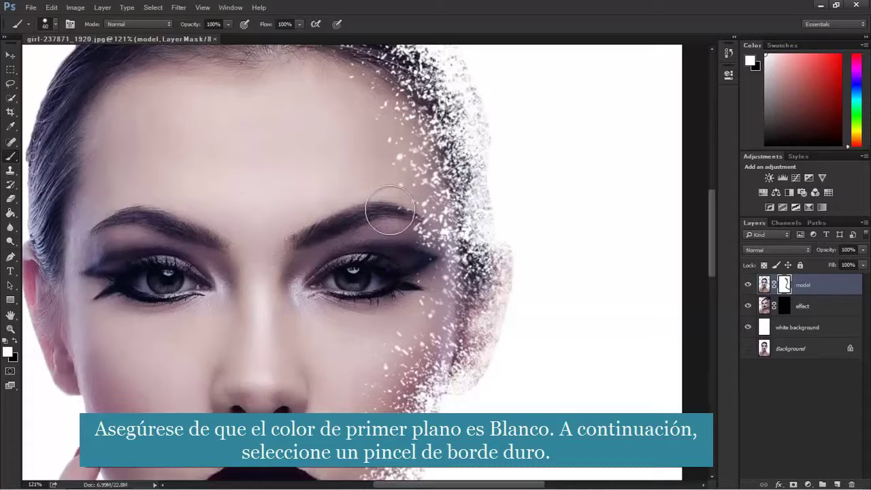
# Step: Check the model layer's dispersed edge for stray specks from the jaw and shoulder back up to the hair
pyautogui.scroll(-8, 334, 346)
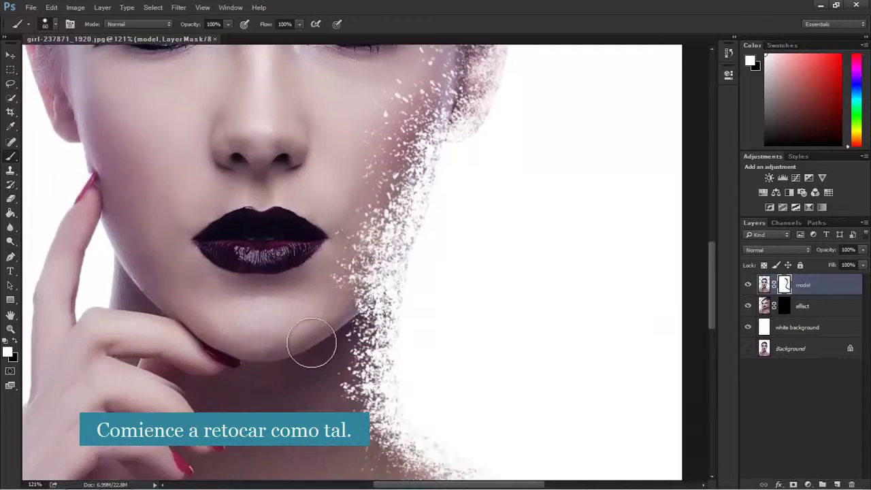
pyautogui.scroll(-3, 312, 343)
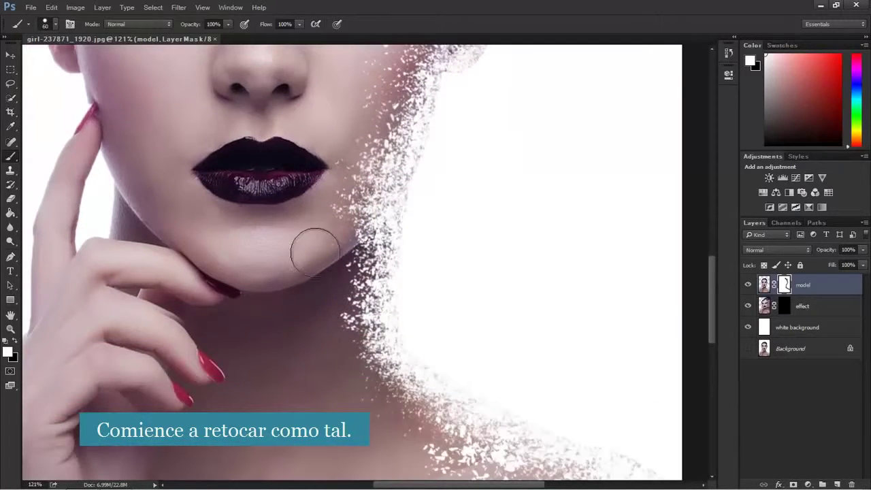
pyautogui.scroll(-4, 316, 365)
pyautogui.scroll(2, 326, 103)
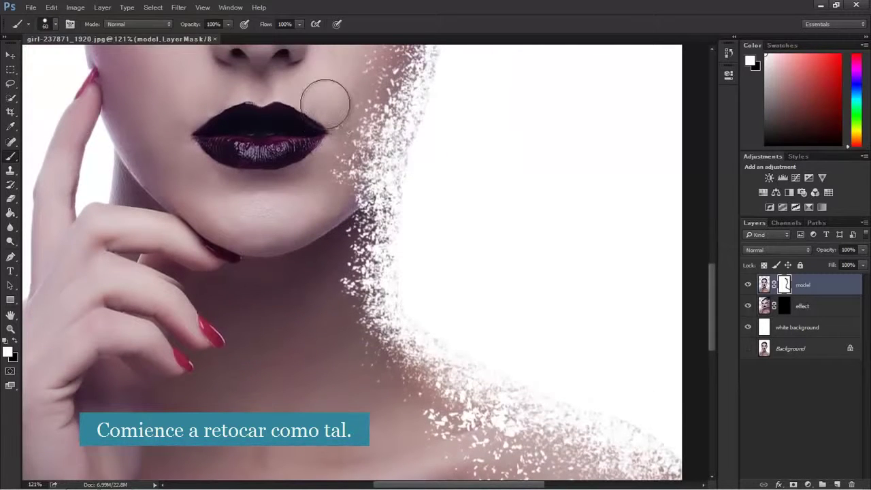
pyautogui.scroll(-7, 359, 389)
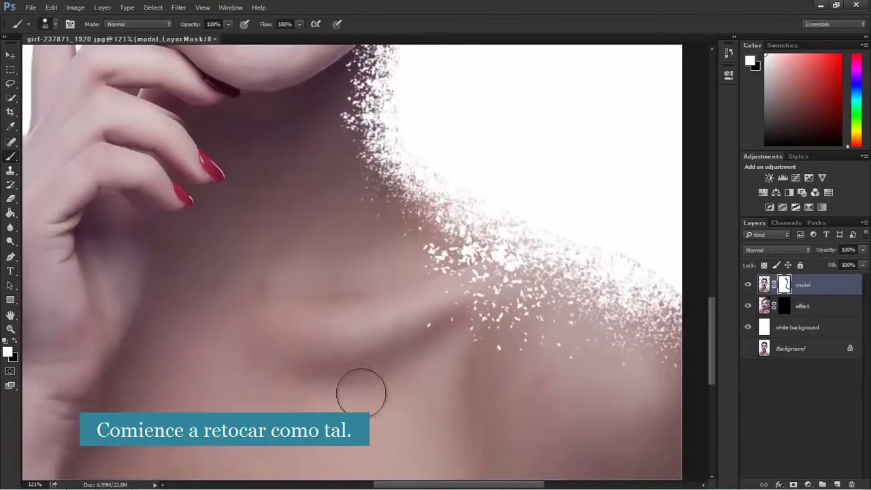
pyautogui.moveTo(710, 333); pyautogui.dragTo(694, 203)
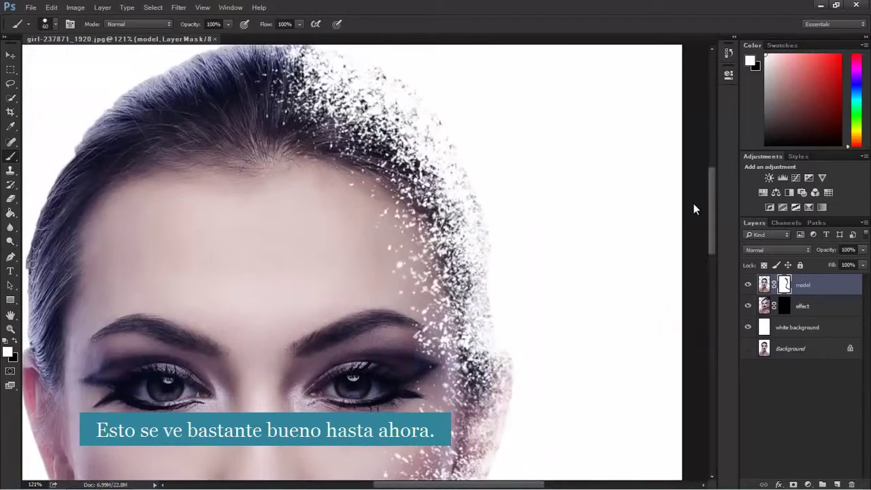
# Step: Target the effect layer's mask and choose the scattered particle brush with the 2444 px tip
pyautogui.click(785, 307)
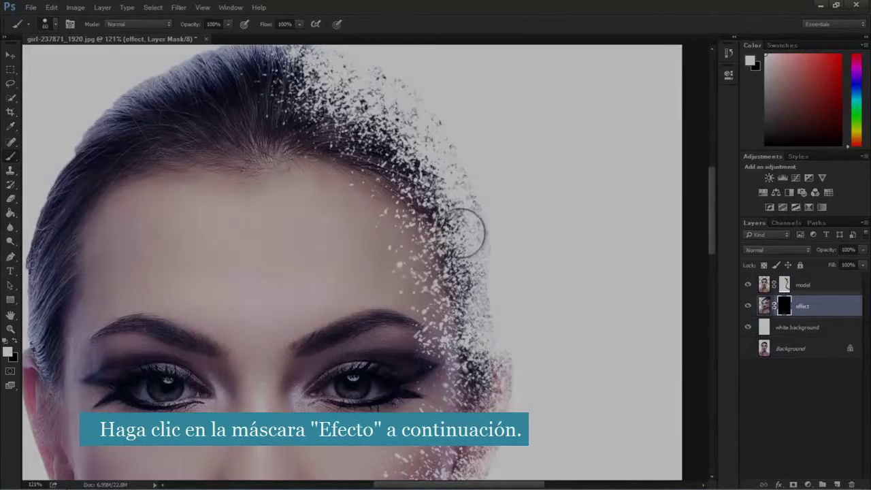
pyautogui.click(55, 24)
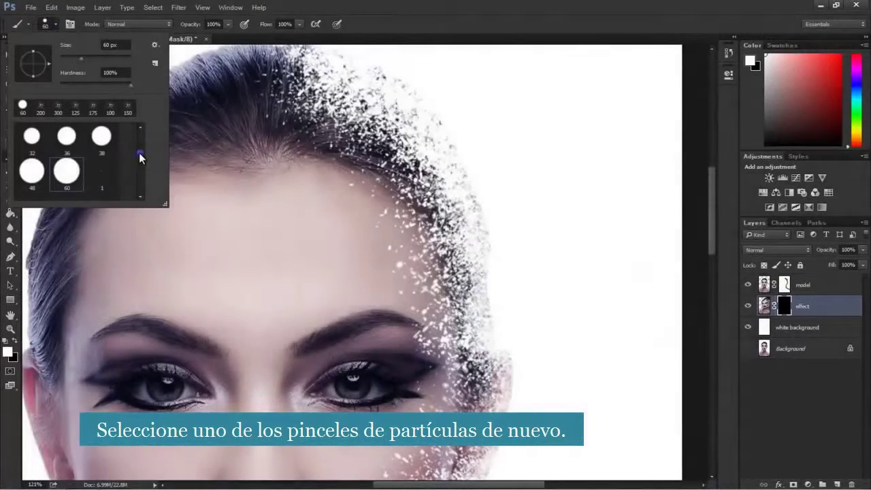
pyautogui.moveTo(139, 153); pyautogui.dragTo(134, 190)
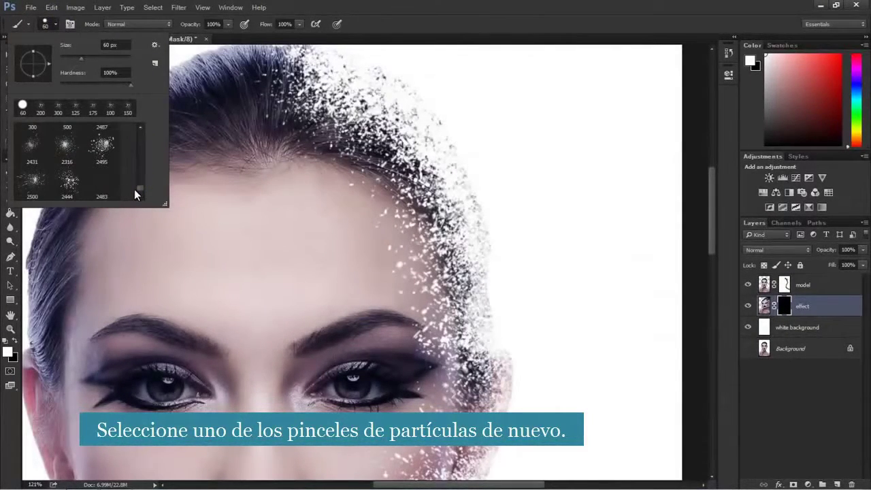
pyautogui.doubleClick(68, 181)
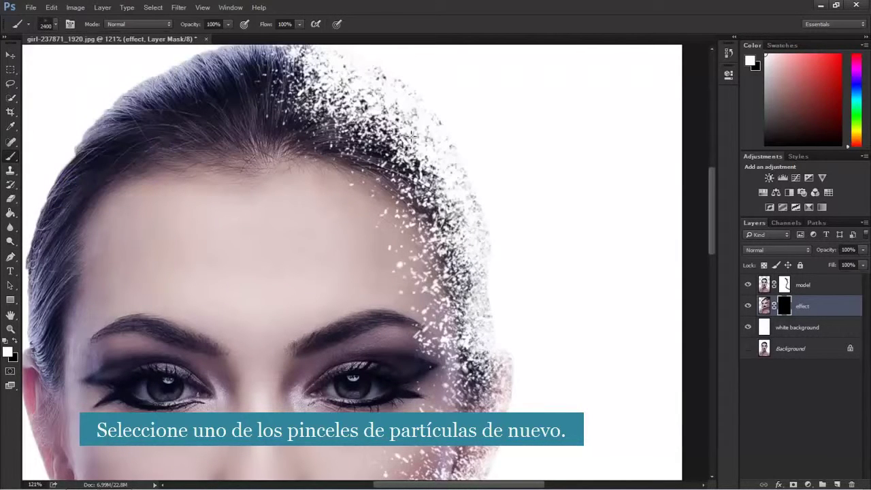
# Step: Stamp white particles on the effect mask beside the upper right hairline with the brush at 600 px
pyautogui.press('[')
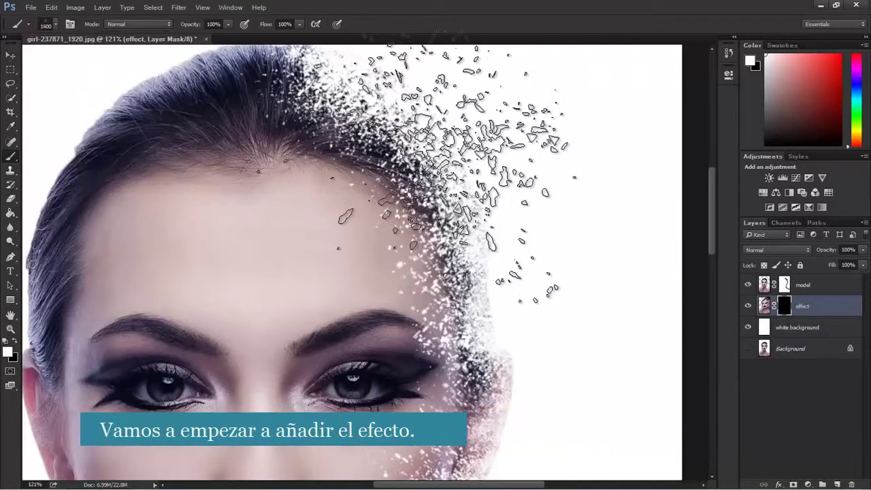
pyautogui.press('[')
pyautogui.press('[')
pyautogui.press('[')
pyautogui.press('[')
pyautogui.press('[')
pyautogui.press('[')
pyautogui.press('[')
pyautogui.press('[')
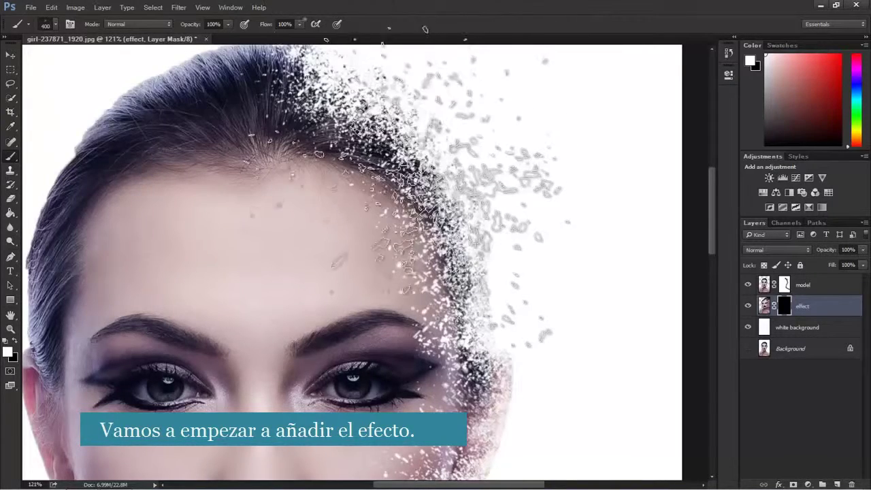
pyautogui.scroll(4, 418, 177)
pyautogui.press(']')
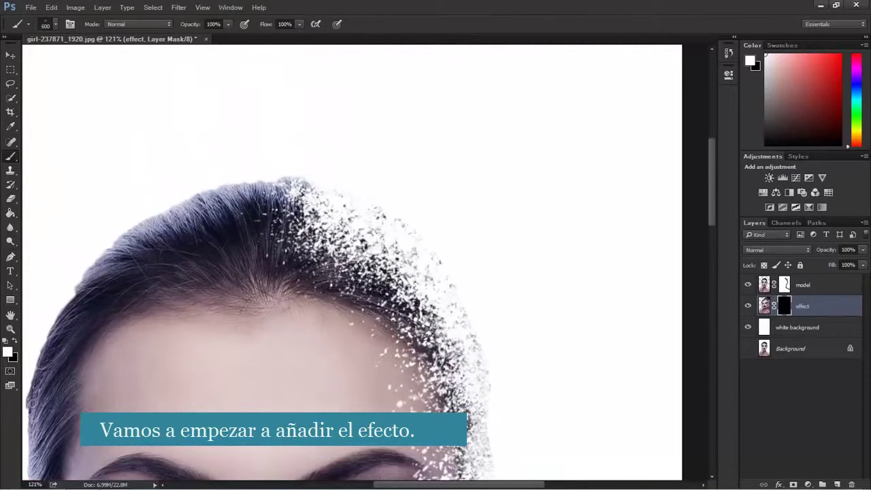
pyautogui.click(435, 286)
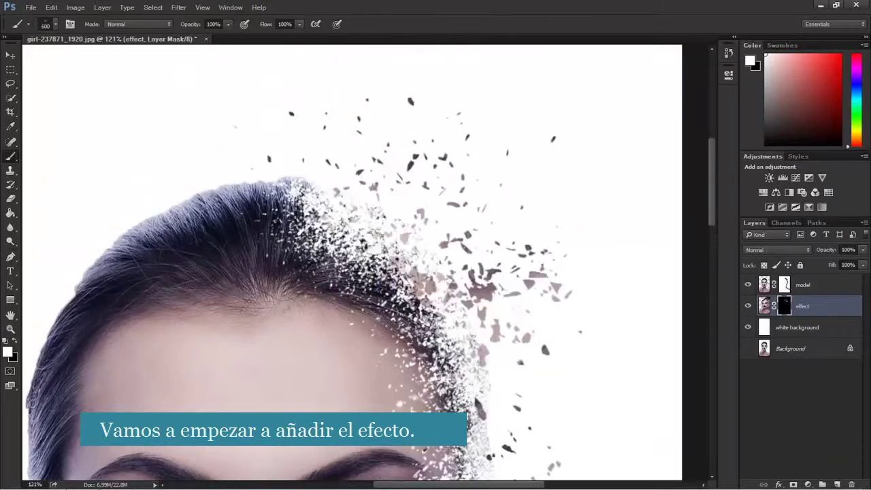
# Step: Add smaller particles at the right temple and the crown of the hair, reducing the brush to 250 px
pyautogui.scroll(-3, 436, 286)
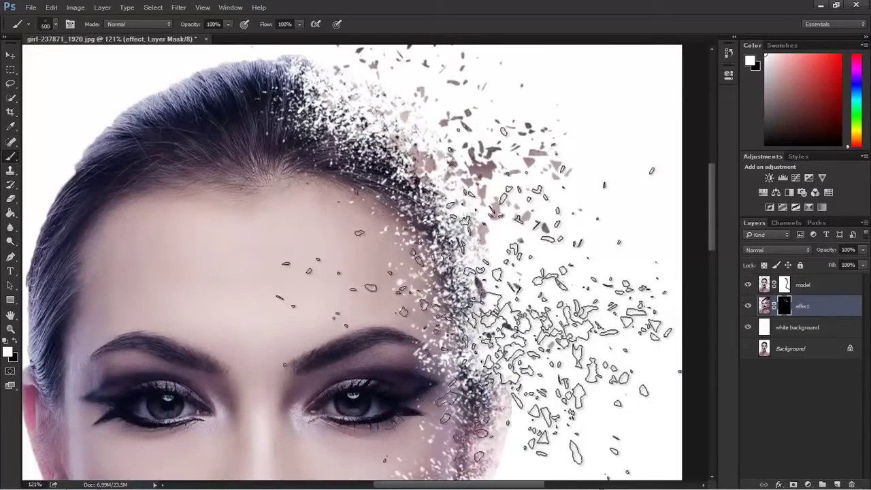
pyautogui.press('[')
pyautogui.press('[')
pyautogui.press('[')
pyautogui.press('[')
pyautogui.scroll(2, 354, 266)
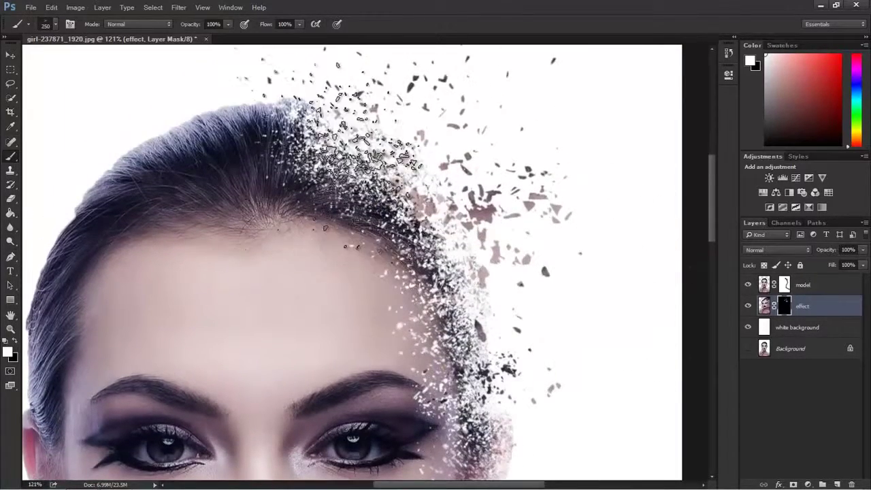
pyautogui.scroll(1, 419, 279)
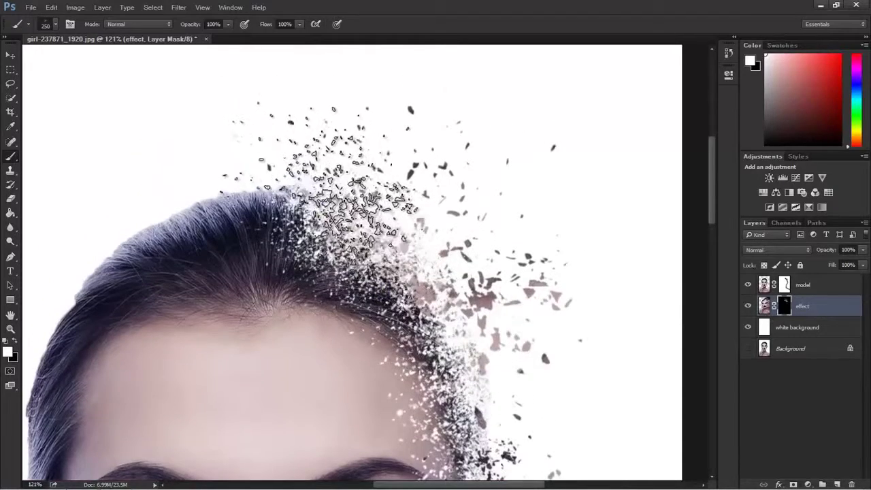
# Step: Try an 800 px particle stamp over the right side of the hair and undo it
pyautogui.press(']')
pyautogui.press(']')
pyautogui.scroll(1, 419, 286)
pyautogui.press(']')
pyautogui.press(']')
pyautogui.press(']')
pyautogui.press(']')
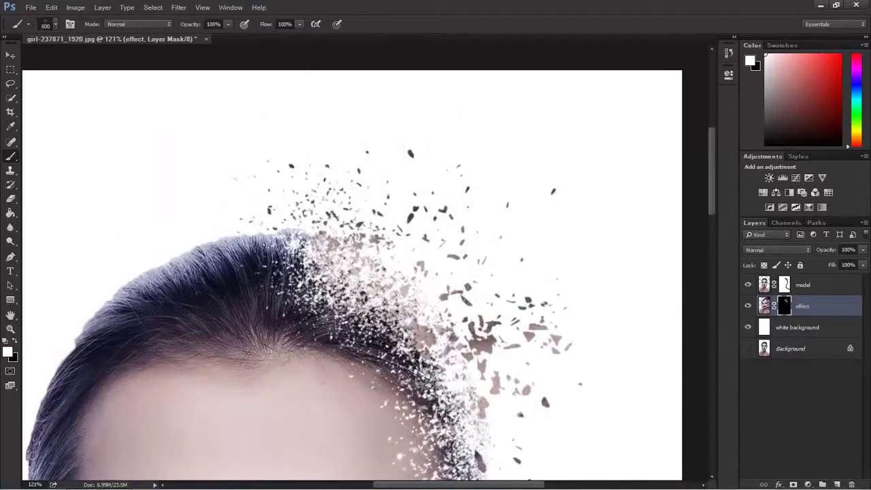
pyautogui.click(421, 317)
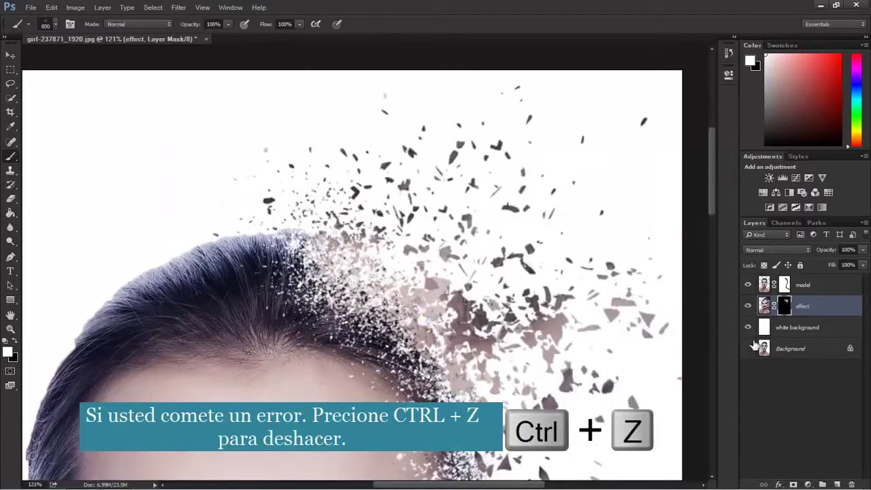
pyautogui.hotkey('ctrl', 'z')
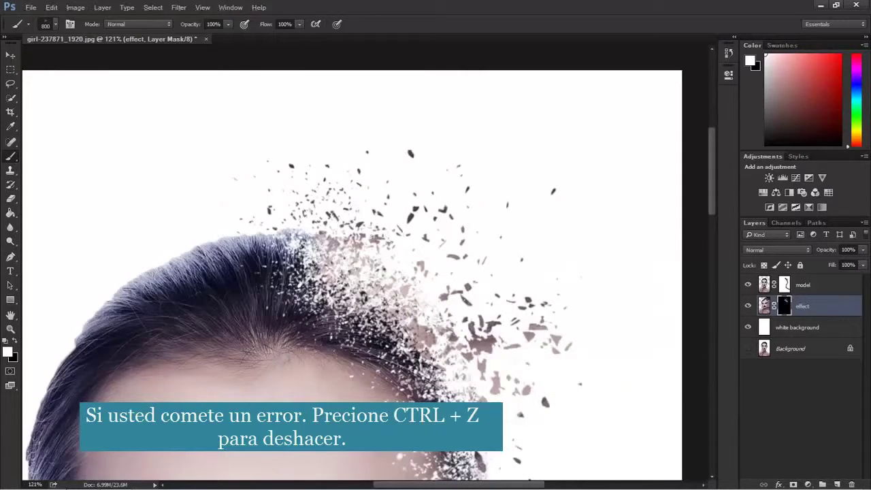
# Step: Reduce the particle brush to 400 px and stamp it beside the upper right side of the hair
pyautogui.press('[')
pyautogui.press('[')
pyautogui.press('[')
pyautogui.press('[')
pyautogui.click(435, 282)
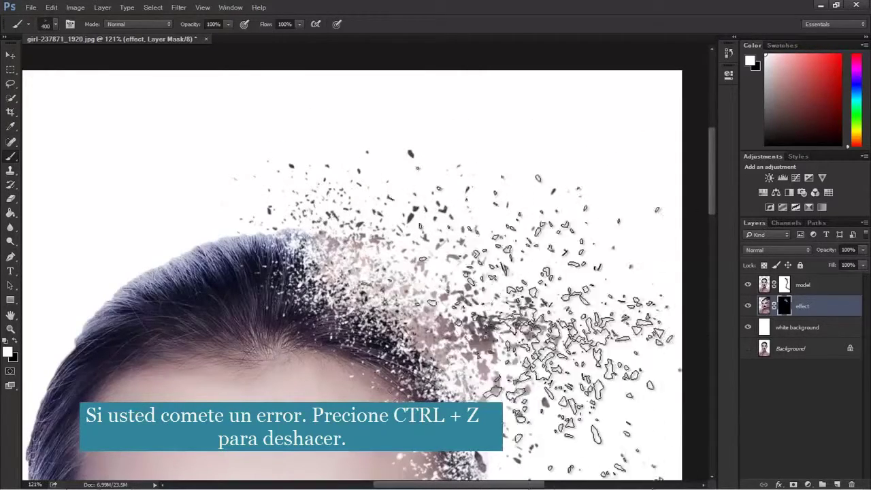
# Step: Stamp particles down the right temple to the ear with the brush reduced from 250 to 200 px
pyautogui.scroll(-3, 594, 321)
pyautogui.scroll(-3, 595, 320)
pyautogui.press('[')
pyautogui.press('[')
pyautogui.press('[')
pyautogui.press('[')
pyautogui.press('[')
pyautogui.press('[')
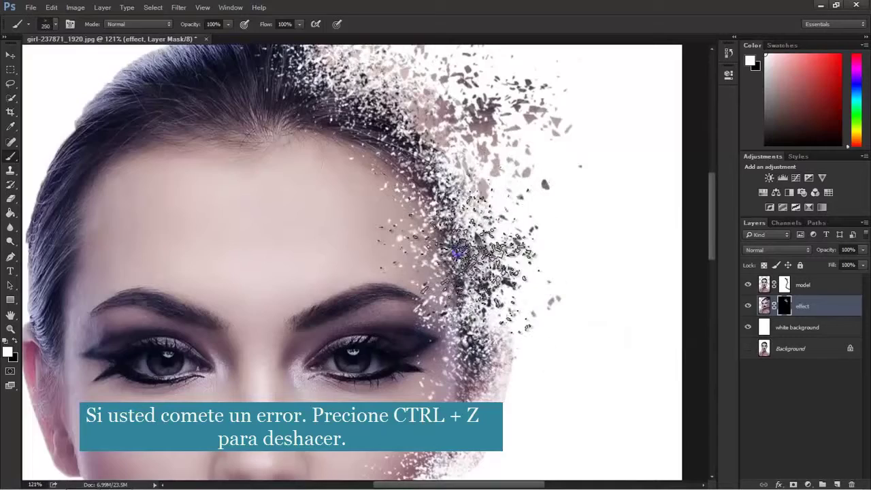
pyautogui.scroll(-2, 521, 347)
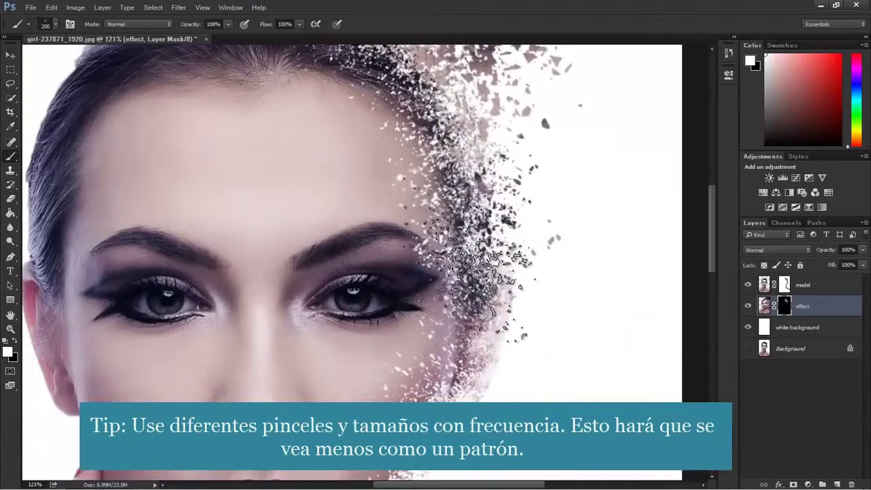
pyautogui.click(511, 307)
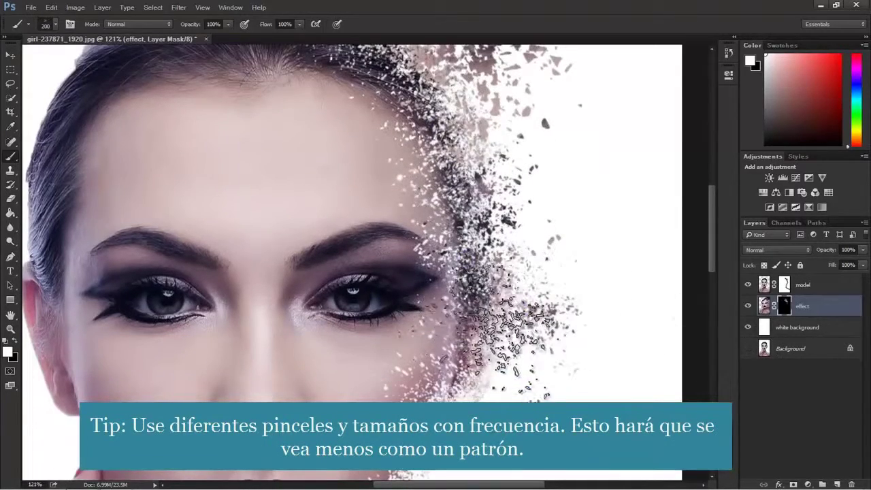
# Step: Rotate the particle tip and stamp 200 px particles over the right ear and the cheek edge below it
pyautogui.click(55, 25)
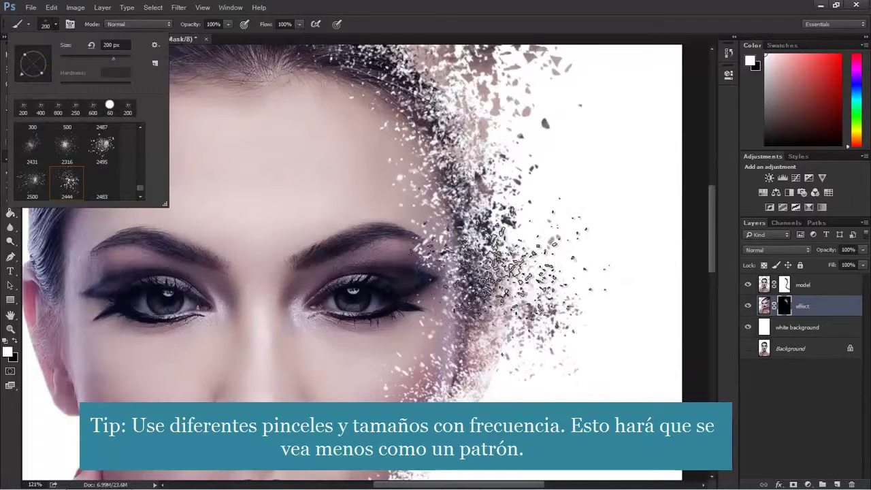
pyautogui.click(518, 279)
pyautogui.scroll(-2, 544, 367)
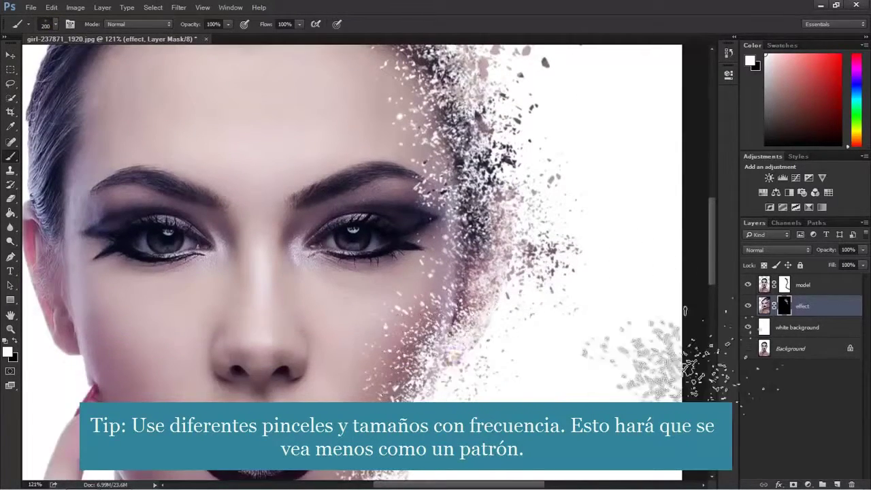
pyautogui.click(476, 310)
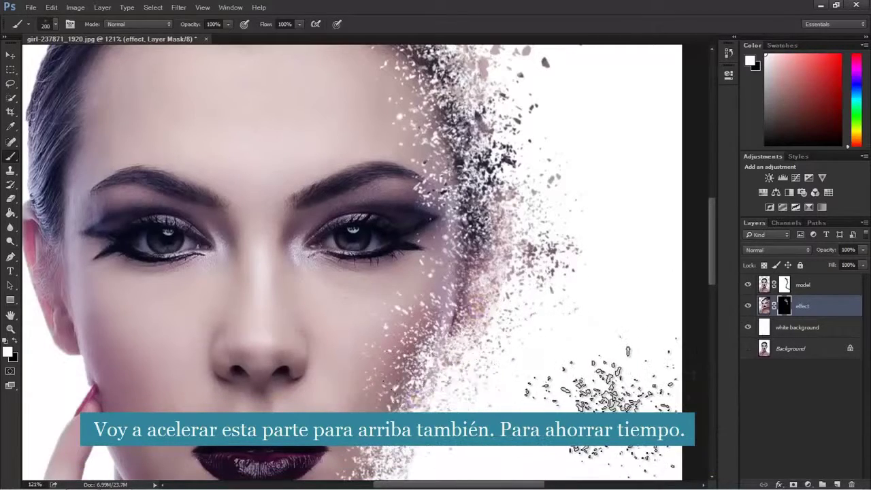
# Step: Fill in the right cheek edge beside the mouth with finer particles, reducing the brush to 125 px
pyautogui.scroll(-2, 613, 402)
pyautogui.press('[')
pyautogui.press('[')
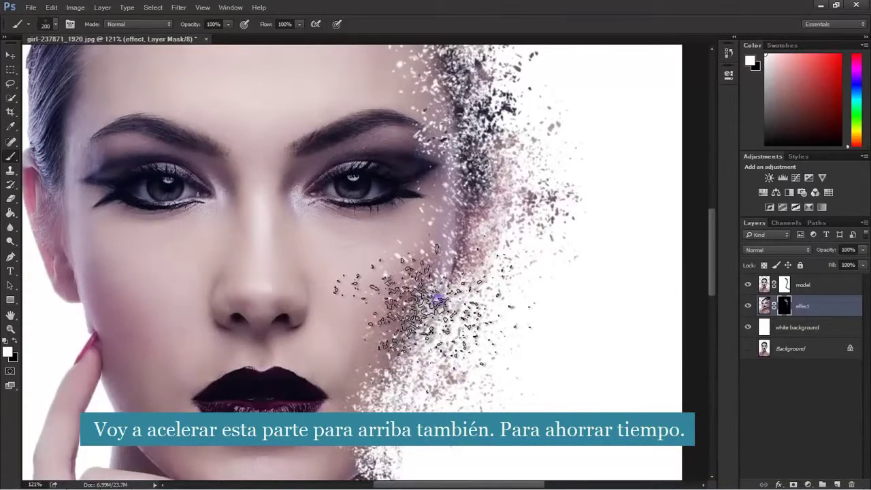
pyautogui.scroll(-3, 409, 344)
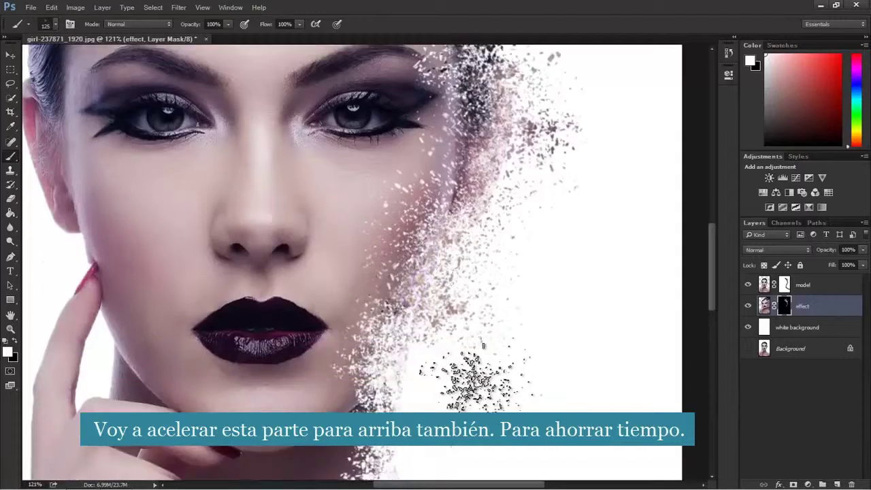
# Step: Enlarge the particle brush to 250 px and scatter particles outward from the right jawline beside the mouth
pyautogui.press(']')
pyautogui.press(']')
pyautogui.press(']')
pyautogui.press(']')
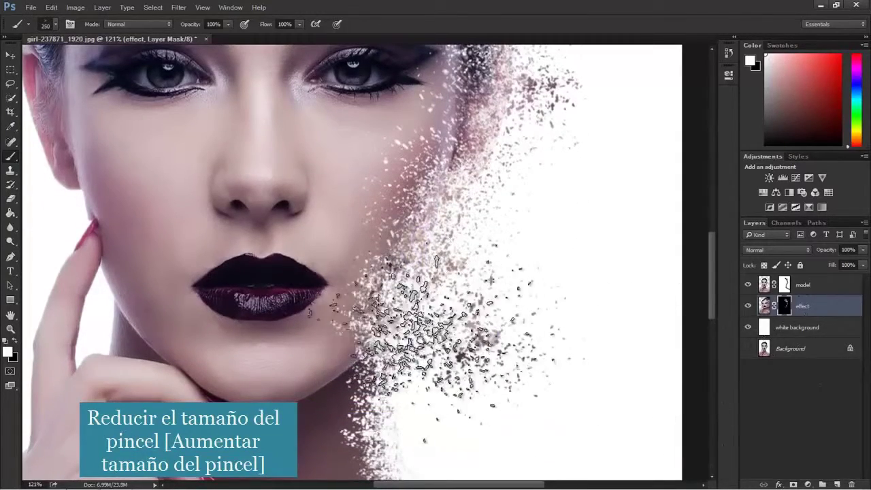
pyautogui.scroll(-3, 422, 313)
# Step: Adjust the particle tip's angle and stamp 250 px particles along the right edge of the neck
pyautogui.click(48, 24)
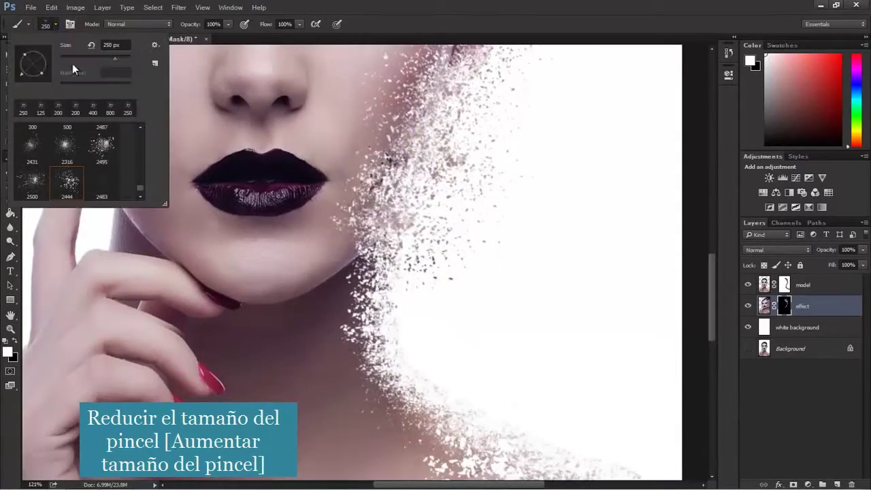
pyautogui.click(593, 387)
pyautogui.click(373, 307)
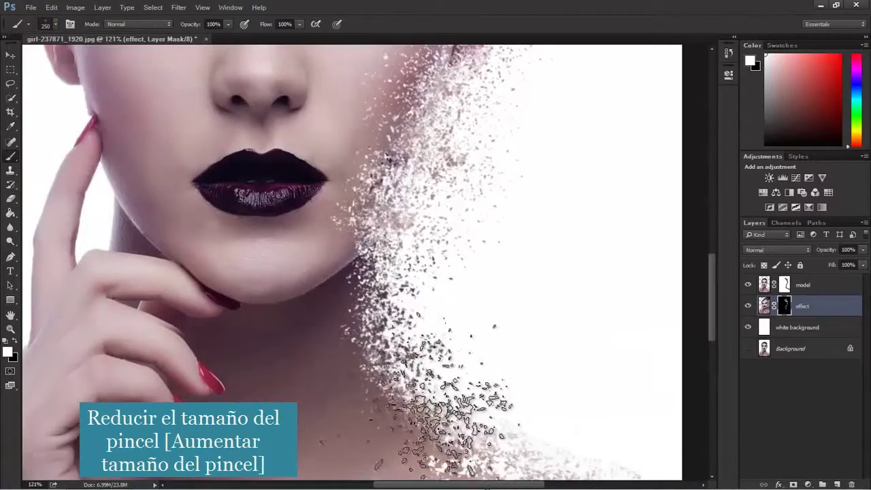
# Step: Reduce the particle brush to 150 px and fill in the particles along the neck and shoulder edge
pyautogui.scroll(-2, 422, 384)
pyautogui.press('[')
pyautogui.press('[')
pyautogui.scroll(-2, 524, 388)
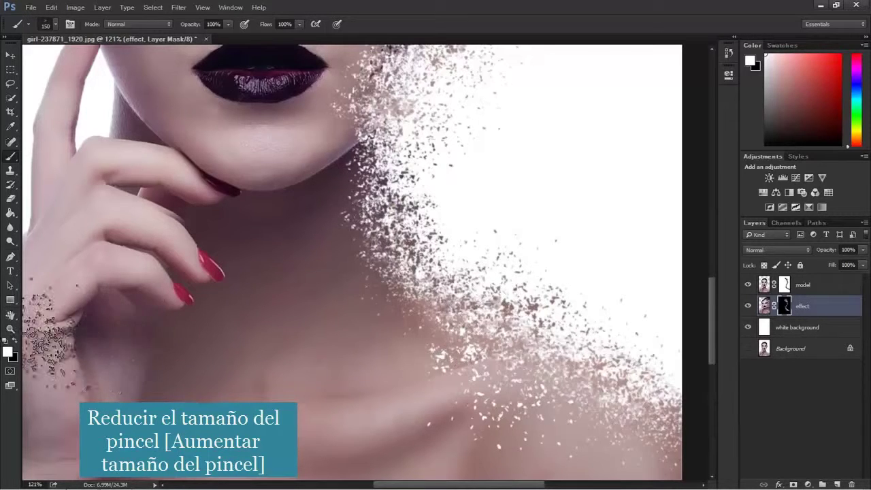
# Step: Choose the 2483 particle tip and stamp a few large particles at 1000 px across the white area beside the face
pyautogui.click(6, 332)
pyautogui.moveTo(457, 322); pyautogui.dragTo(450, 301)
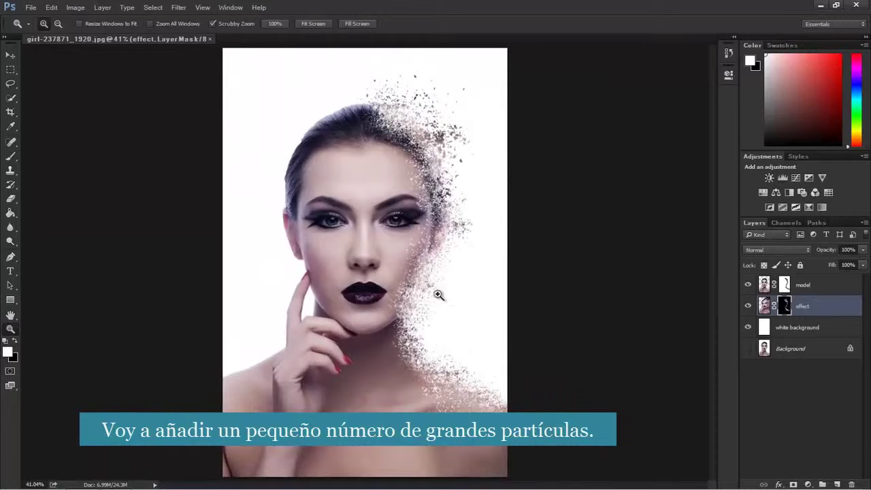
pyautogui.click(11, 156)
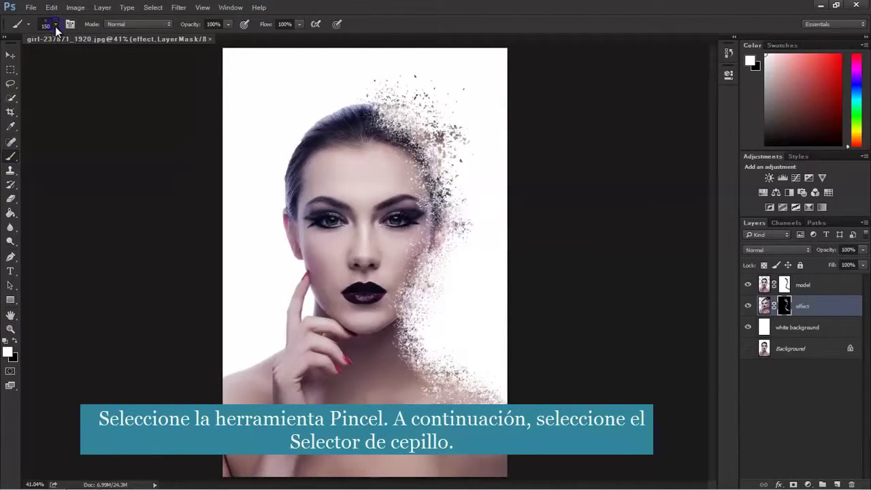
pyautogui.click(55, 24)
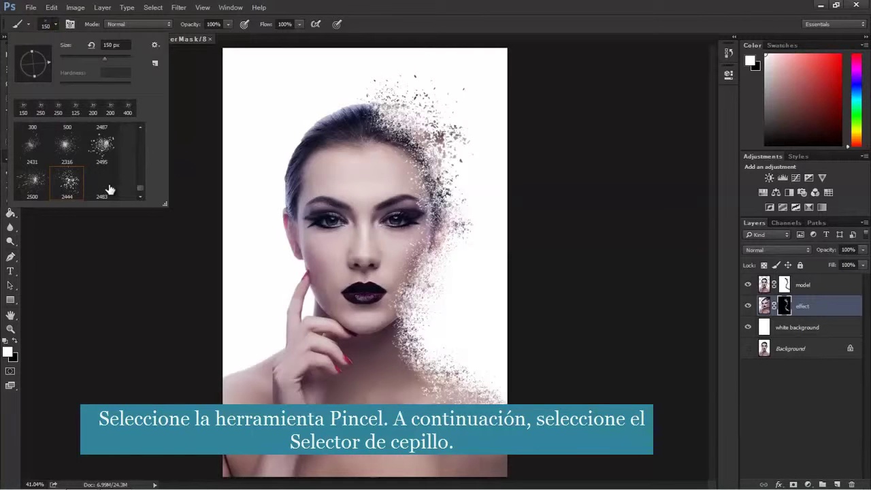
pyautogui.click(109, 189)
pyautogui.press('Return')
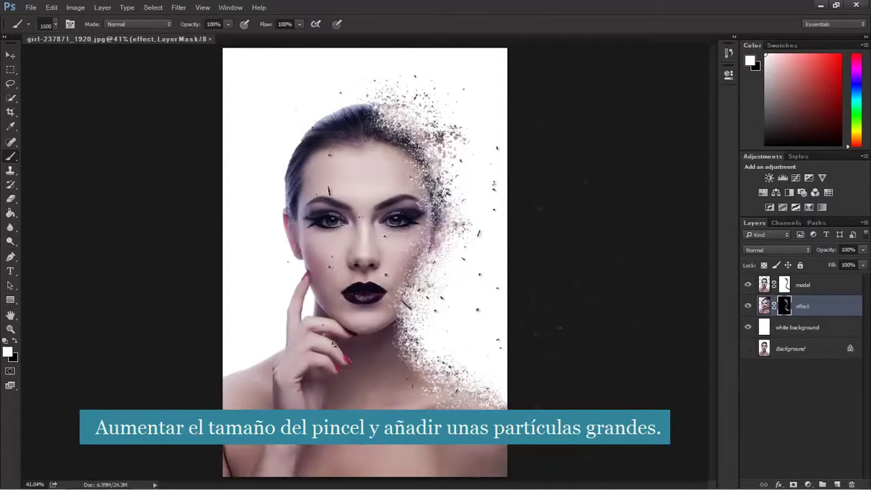
pyautogui.press('[')
pyautogui.press('[')
pyautogui.press('[')
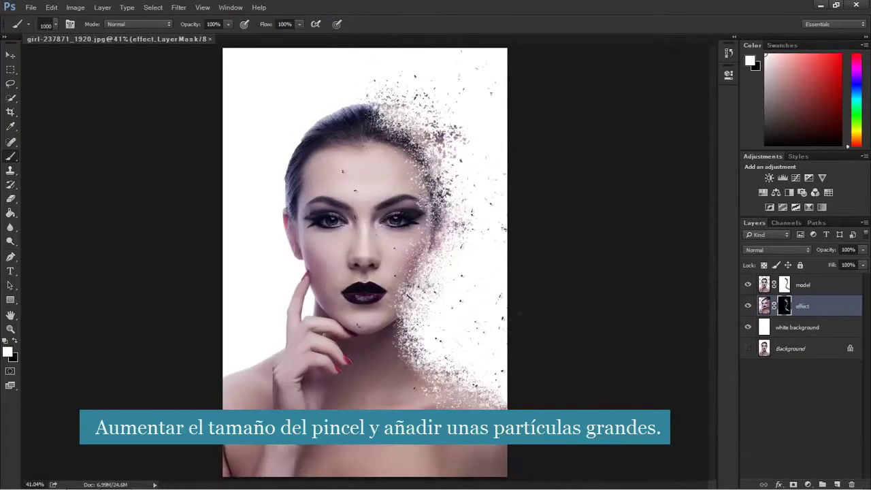
pyautogui.click(458, 285)
pyautogui.click(454, 301)
pyautogui.press('v')
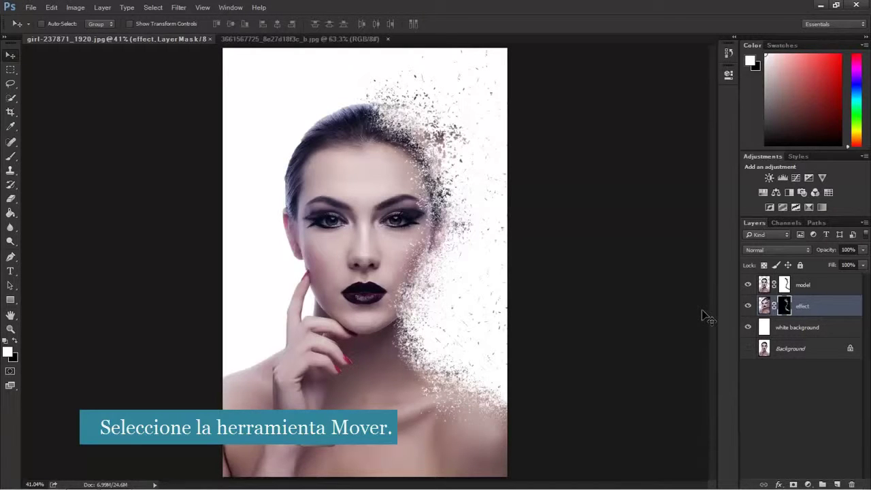
pyautogui.click(342, 80)
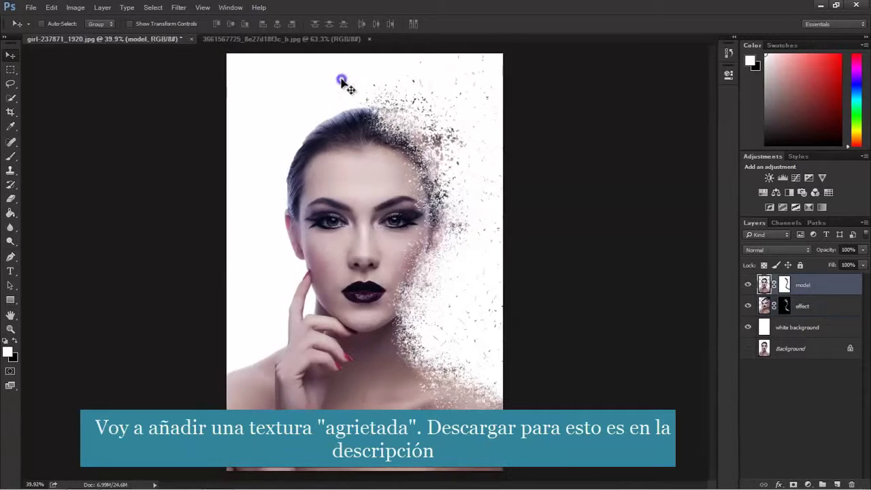
pyautogui.click(294, 39)
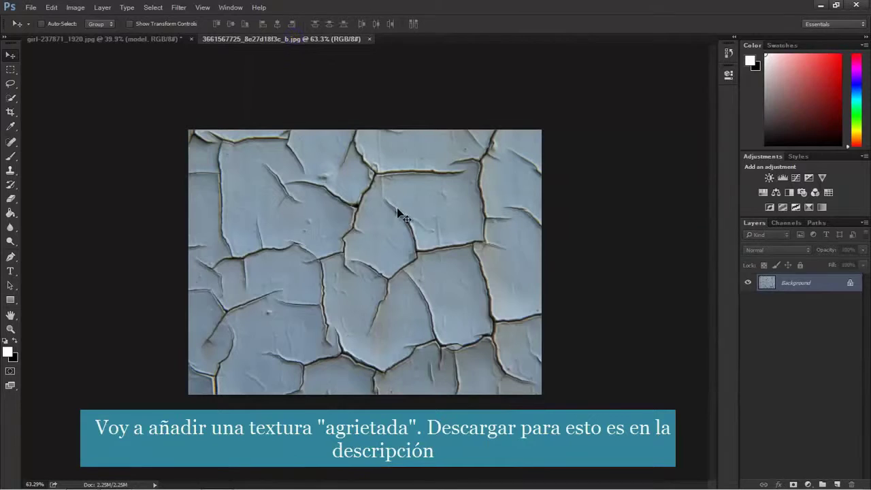
pyautogui.moveTo(398, 207); pyautogui.dragTo(271, 95)
pyautogui.moveTo(376, 223); pyautogui.dragTo(376, 224)
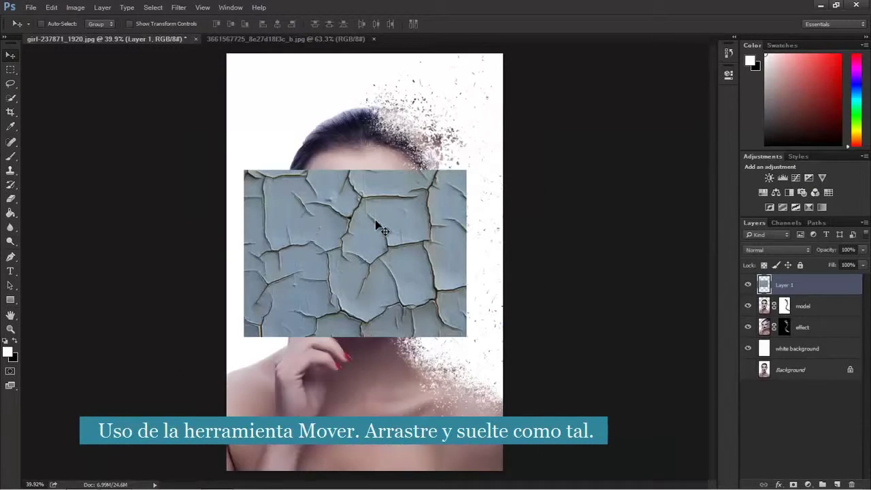
# Step: Rotate the cracked texture about 90° clockwise with Free Transform and move it over the dispersing half of the face
pyautogui.hotkey('ctrl', 't')
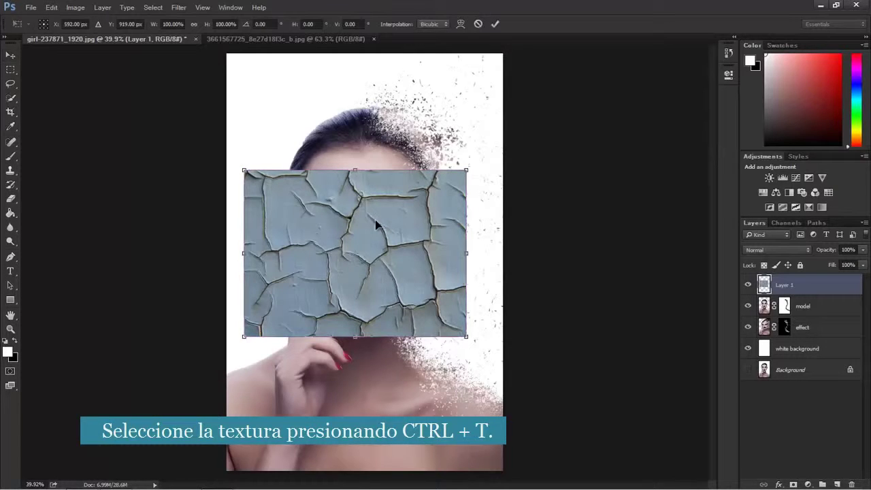
pyautogui.moveTo(373, 128); pyautogui.dragTo(502, 273)
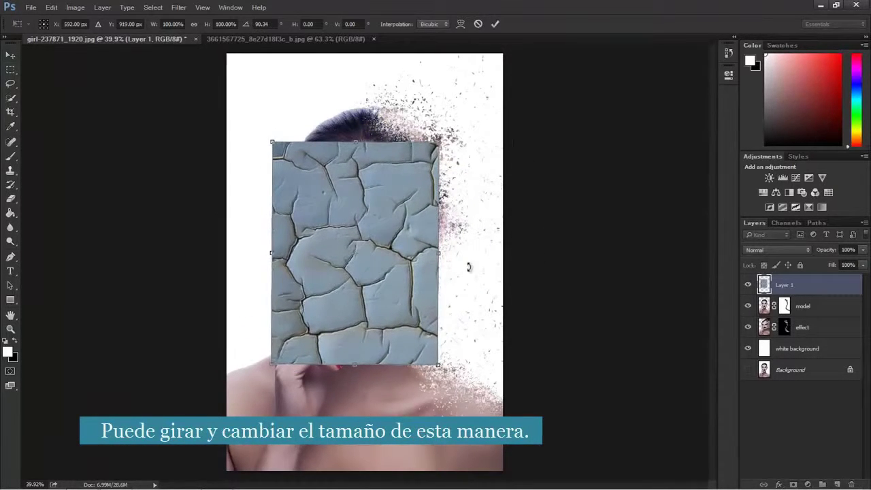
pyautogui.moveTo(365, 241); pyautogui.dragTo(439, 223)
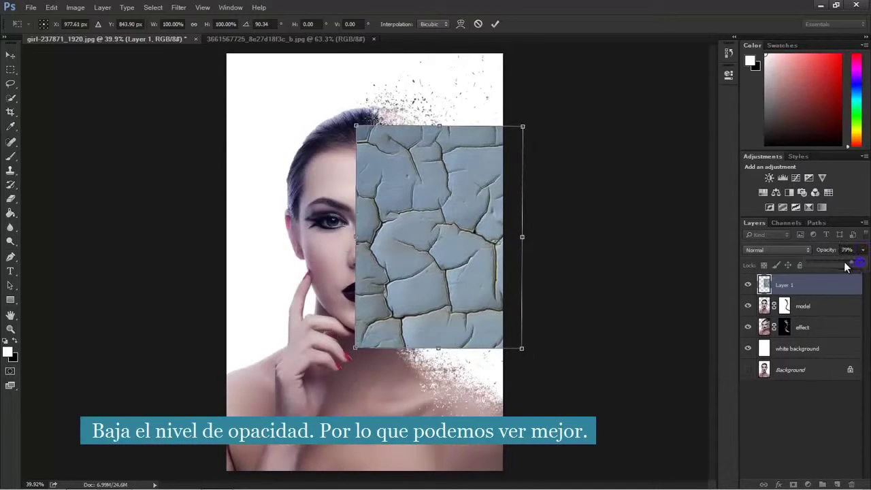
# Step: Lower the texture layer's opacity to 31% and scale the texture to about 87% by 52% to cover half the face
pyautogui.moveTo(844, 261); pyautogui.dragTo(824, 260)
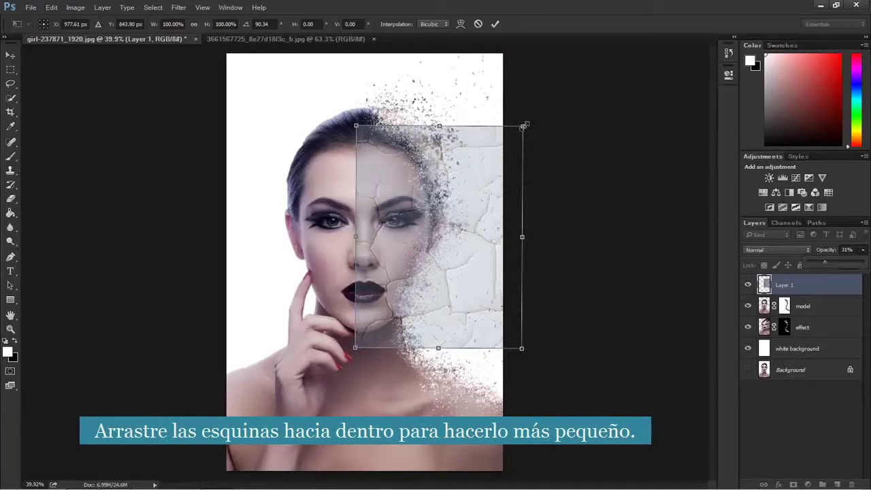
pyautogui.moveTo(524, 127); pyautogui.dragTo(459, 139)
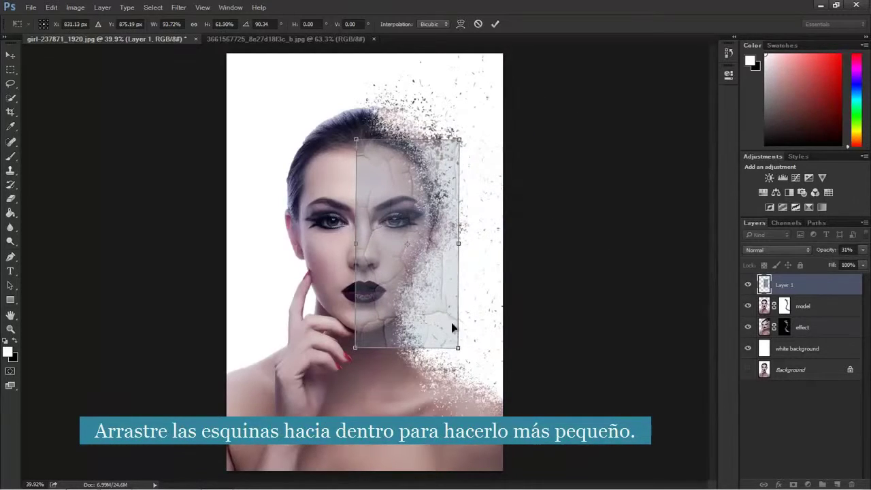
pyautogui.moveTo(460, 347); pyautogui.dragTo(459, 333)
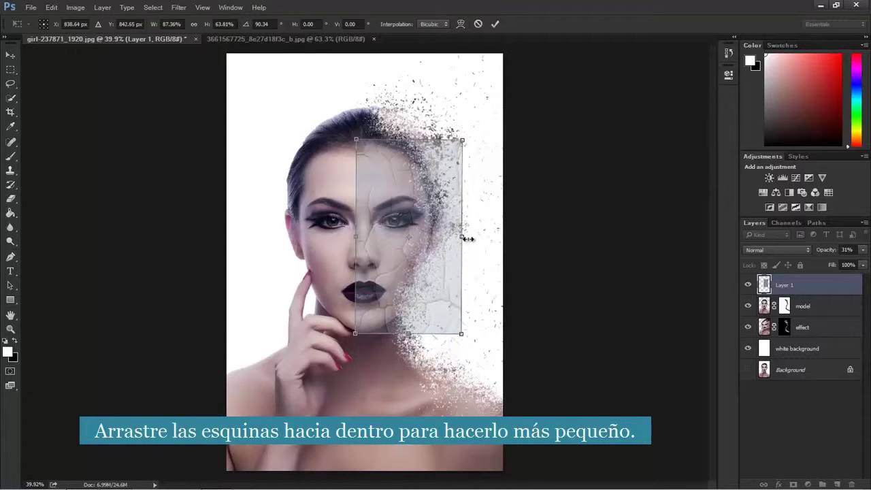
pyautogui.moveTo(459, 236); pyautogui.dragTo(442, 236)
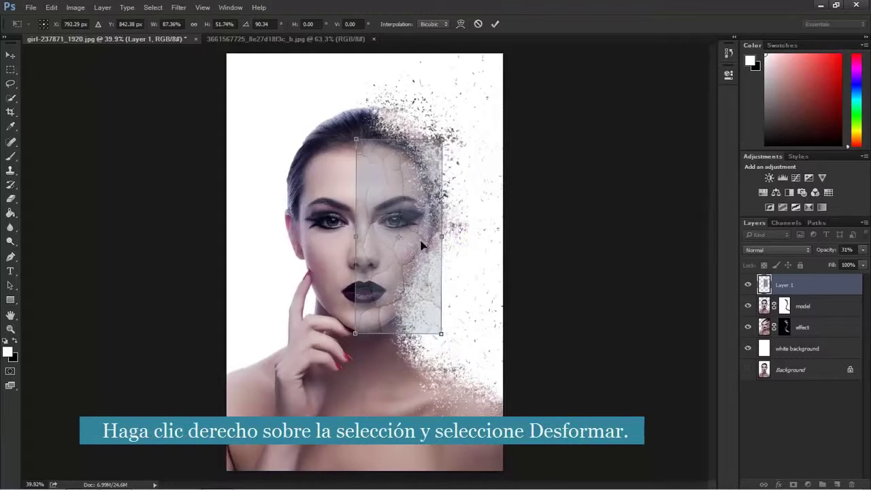
# Step: Warp the texture's outer corners inward so its edge follows the temple, cheek and jawline
pyautogui.rightClick(414, 228)
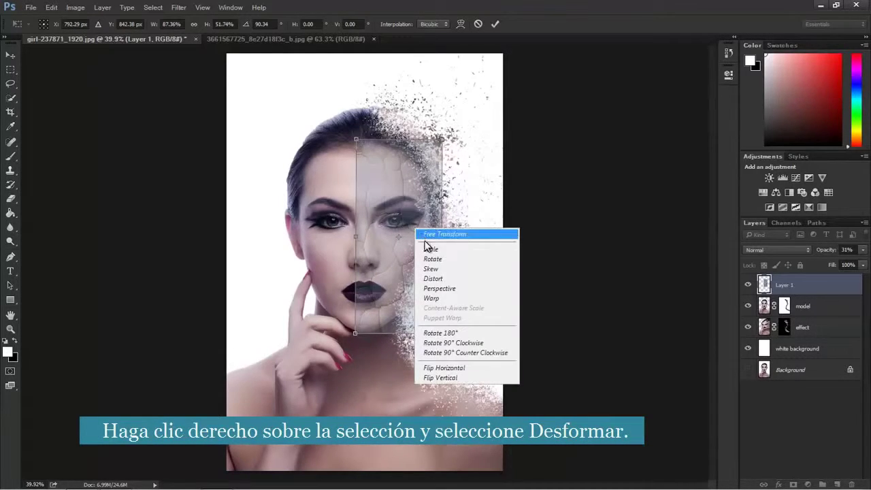
pyautogui.click(431, 299)
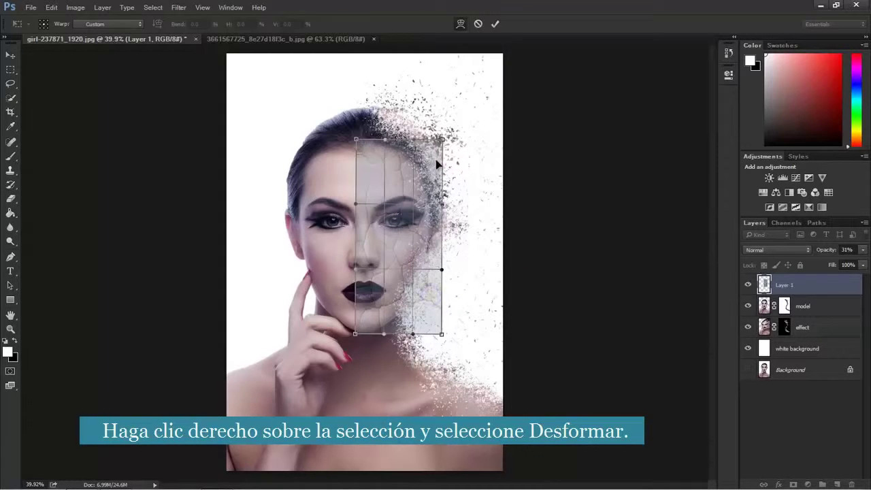
pyautogui.moveTo(442, 140); pyautogui.dragTo(420, 159)
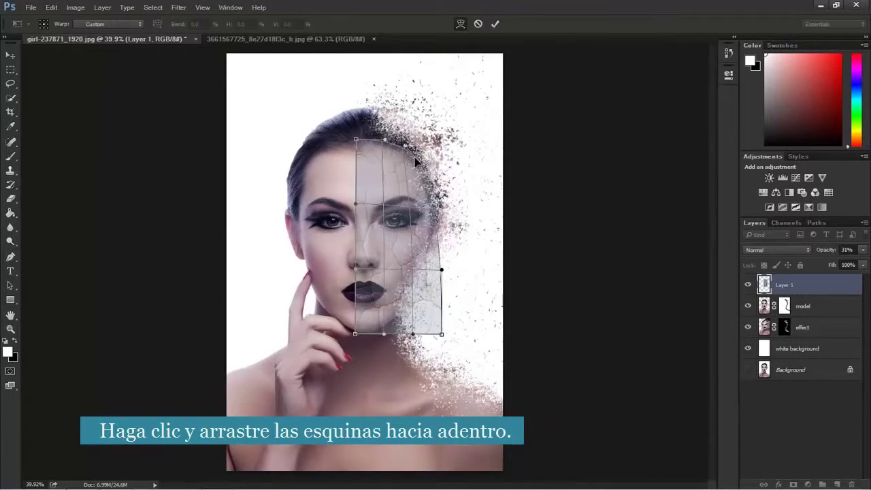
pyautogui.moveTo(444, 337); pyautogui.dragTo(438, 267)
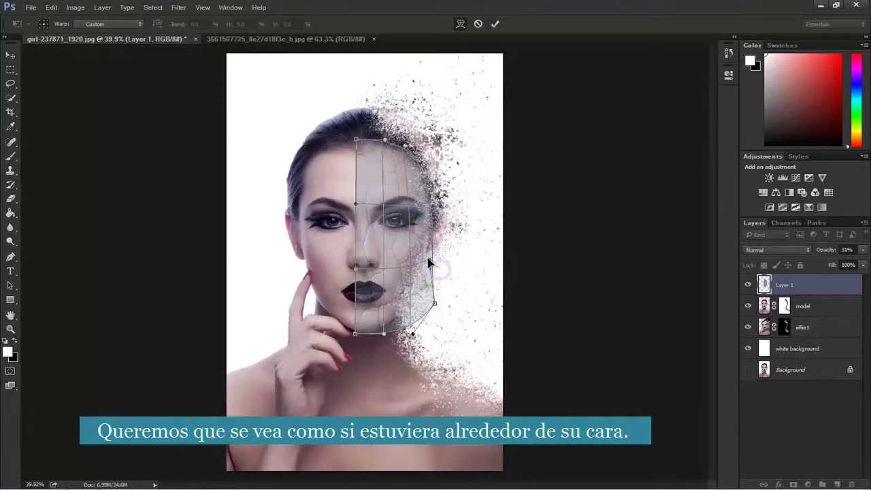
pyautogui.moveTo(431, 307); pyautogui.dragTo(412, 296)
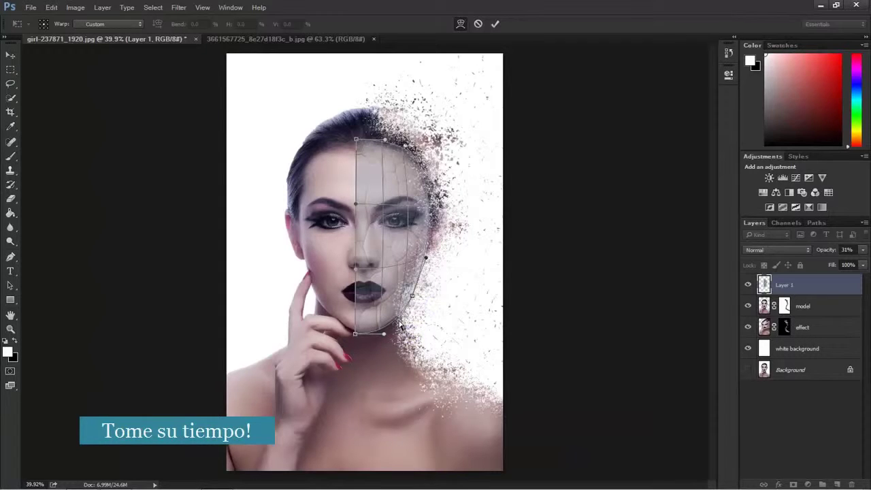
# Step: Adjust the warp along the chin, hairline and centre of the face, and apply the transformation
pyautogui.moveTo(384, 341); pyautogui.dragTo(382, 334)
pyautogui.moveTo(355, 139); pyautogui.dragTo(384, 142)
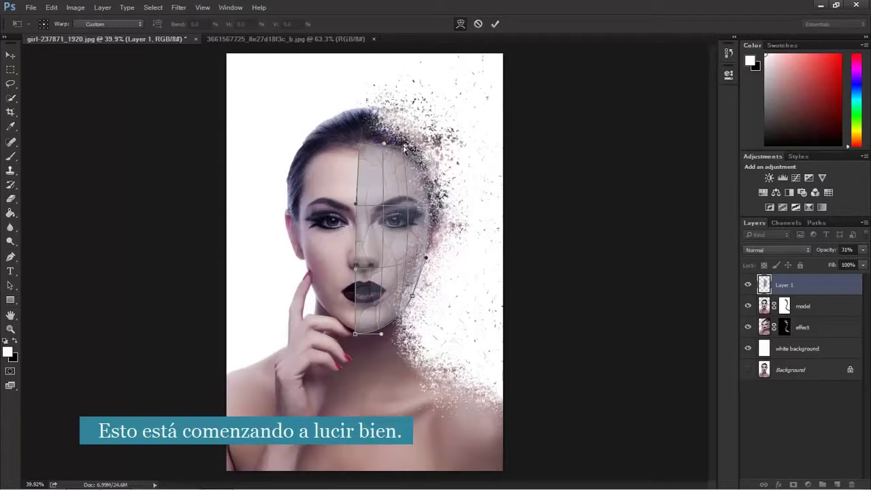
pyautogui.click(405, 145)
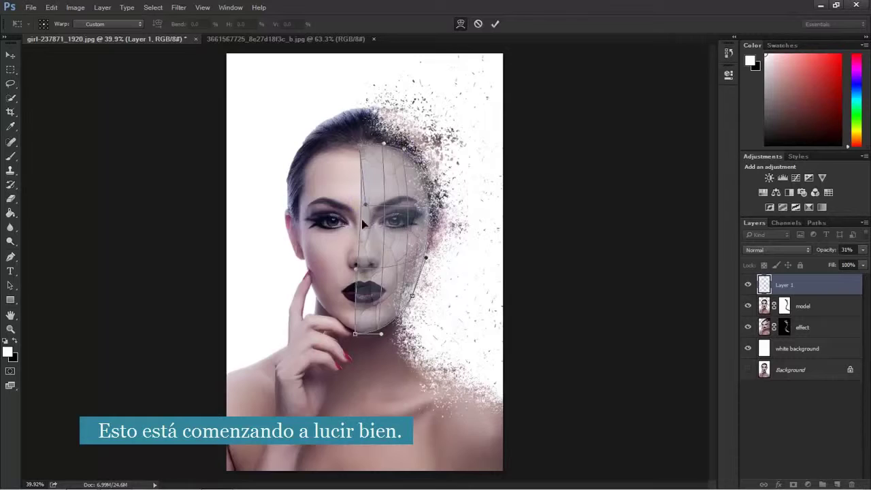
pyautogui.moveTo(355, 268); pyautogui.dragTo(361, 268)
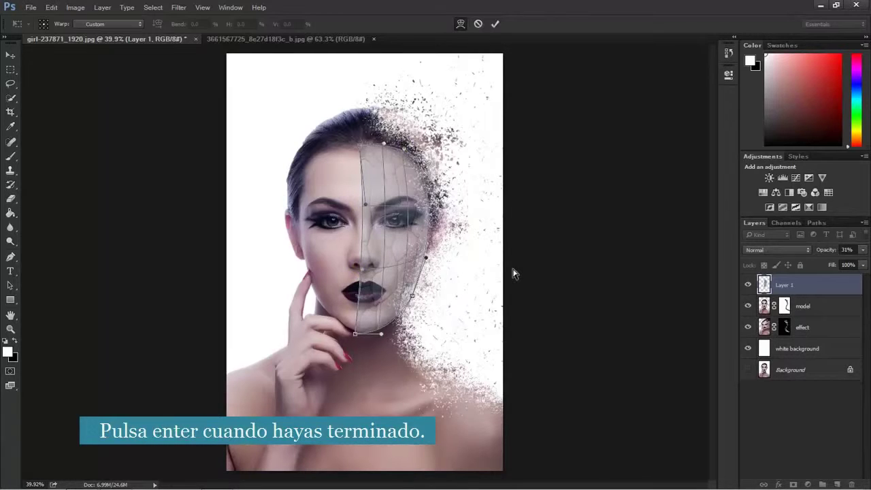
pyautogui.press('Return')
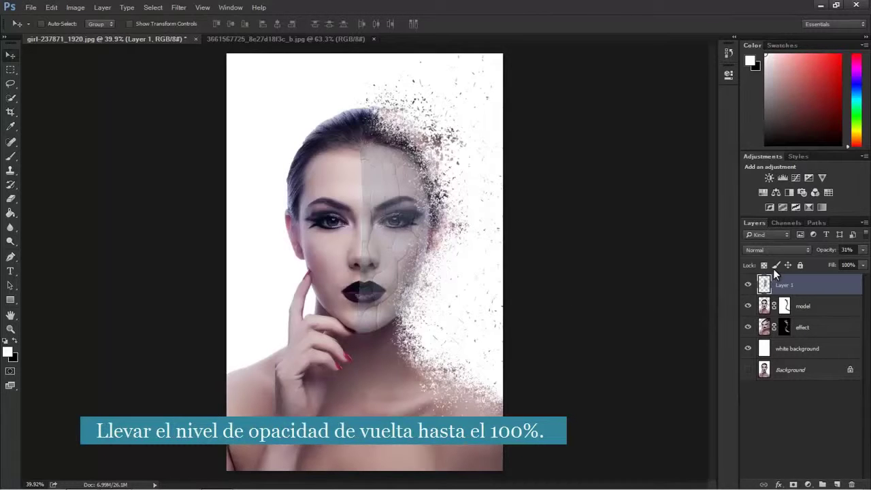
# Step: Set the texture layer's opacity to 100% and its blend mode to Soft Light
pyautogui.click(863, 250)
pyautogui.moveTo(836, 264); pyautogui.dragTo(865, 268)
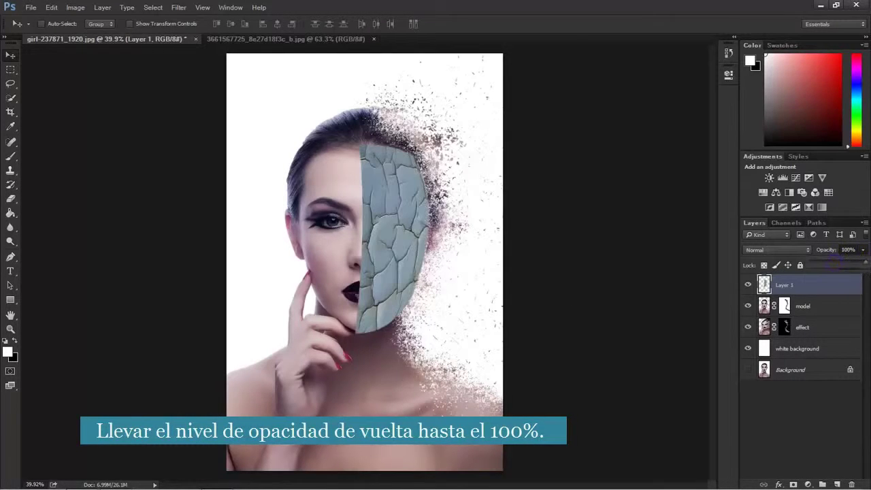
pyautogui.click(765, 249)
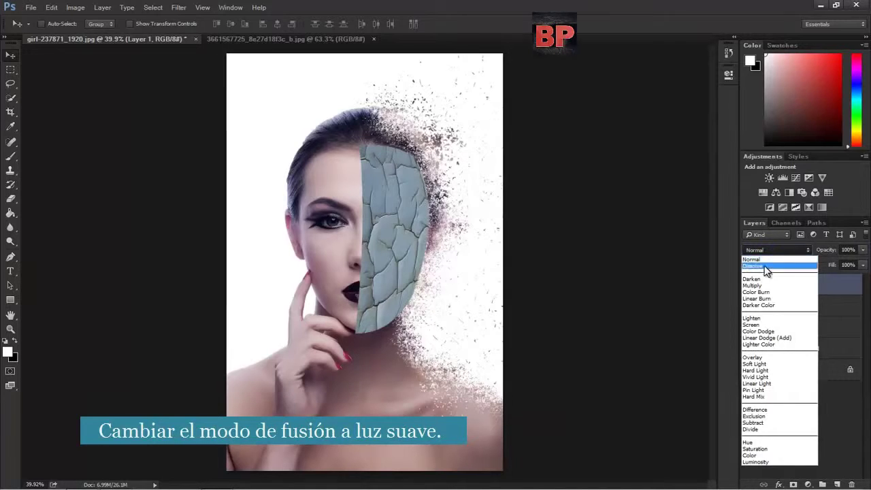
pyautogui.click(774, 363)
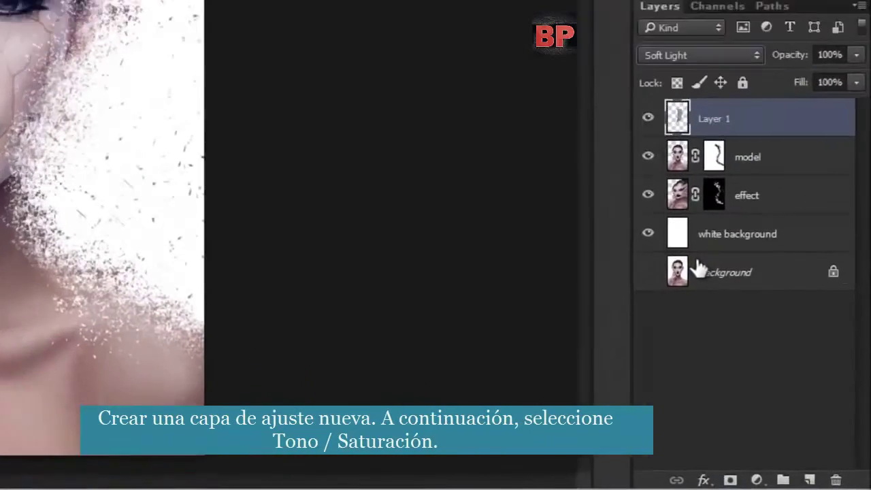
# Step: Add a Hue/Saturation adjustment clipped to the texture layer, with Saturation -100 and Lightness +4
pyautogui.click(749, 479)
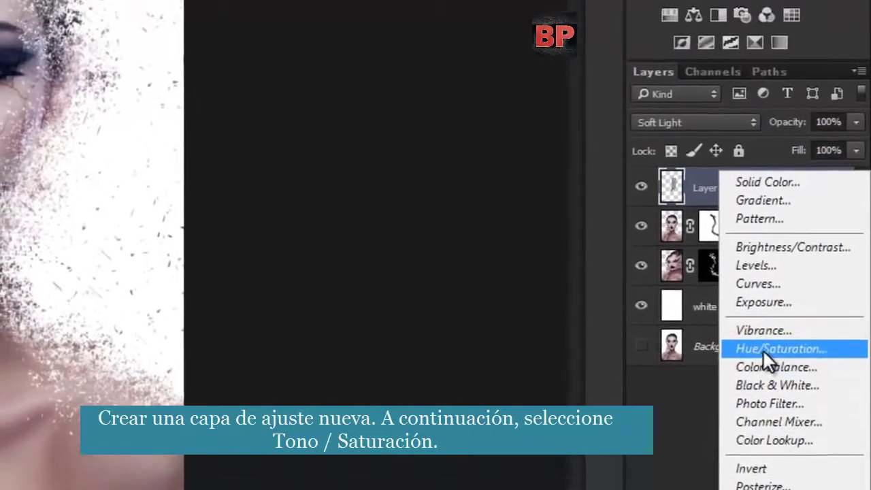
pyautogui.click(762, 262)
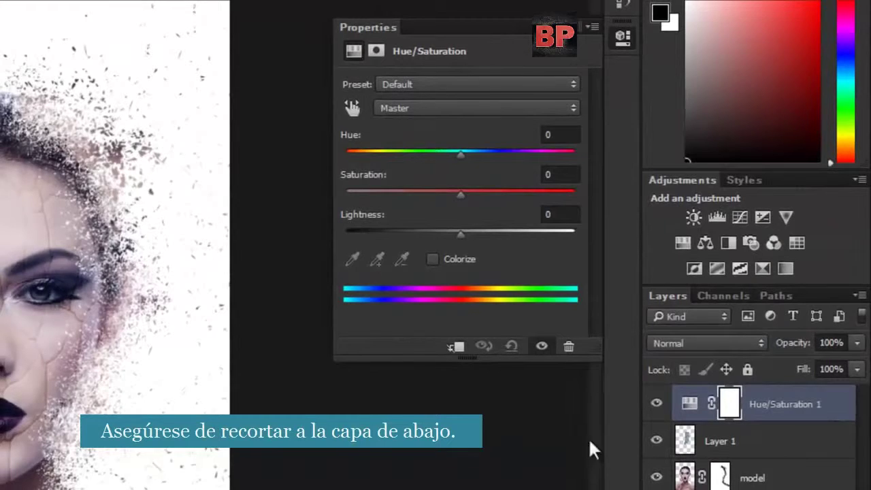
pyautogui.click(458, 348)
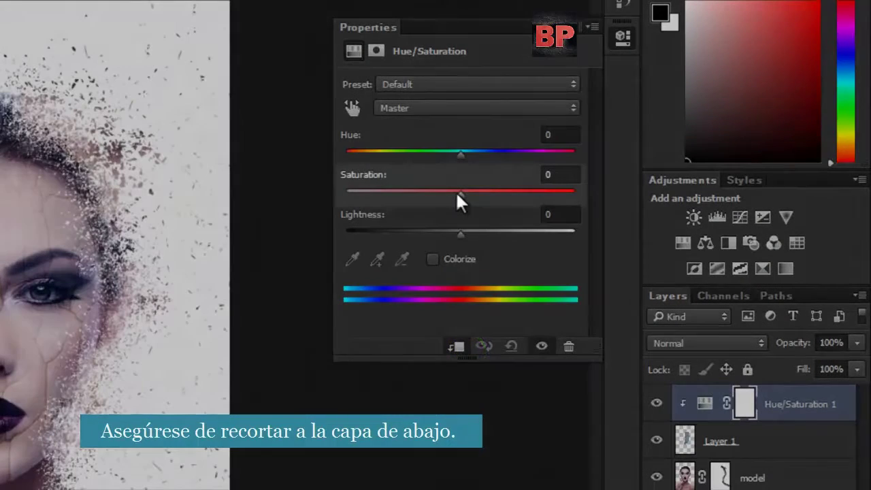
pyautogui.moveTo(460, 194); pyautogui.dragTo(279, 201)
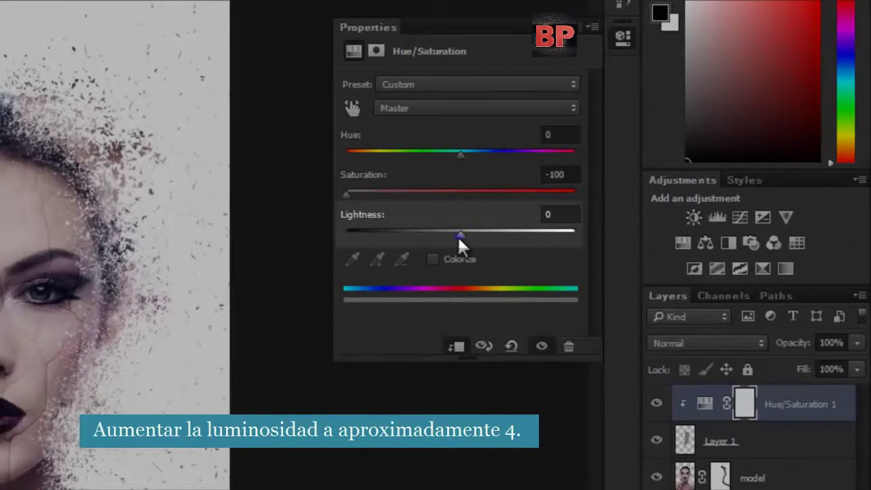
pyautogui.moveTo(459, 236); pyautogui.dragTo(465, 238)
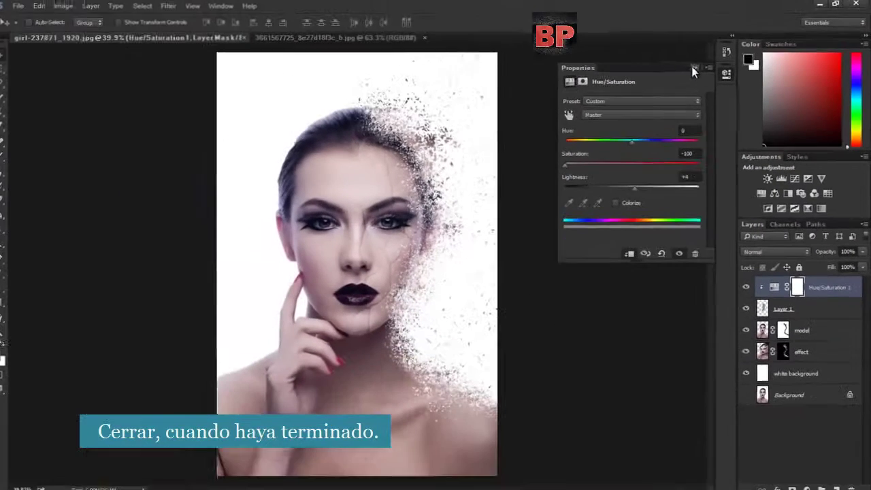
pyautogui.click(566, 27)
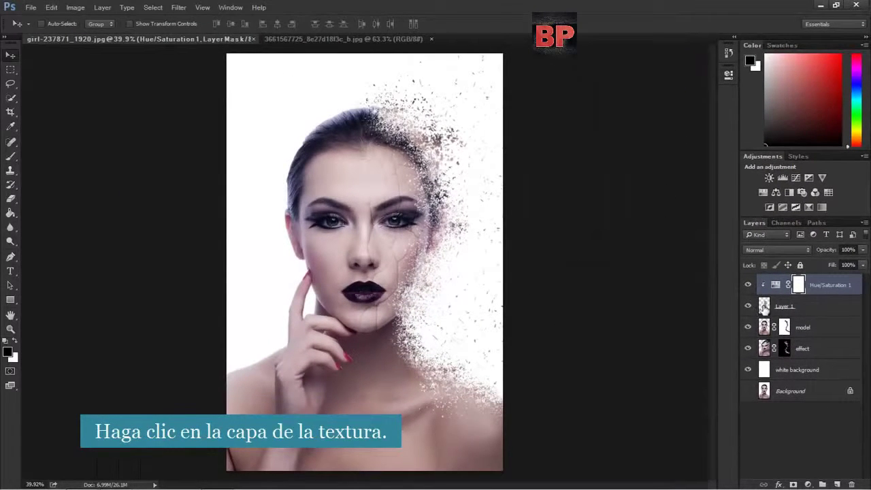
# Step: Add a layer mask to the cracked texture layer and choose a soft round 300 px brush with black as the paint colour
pyautogui.click(762, 306)
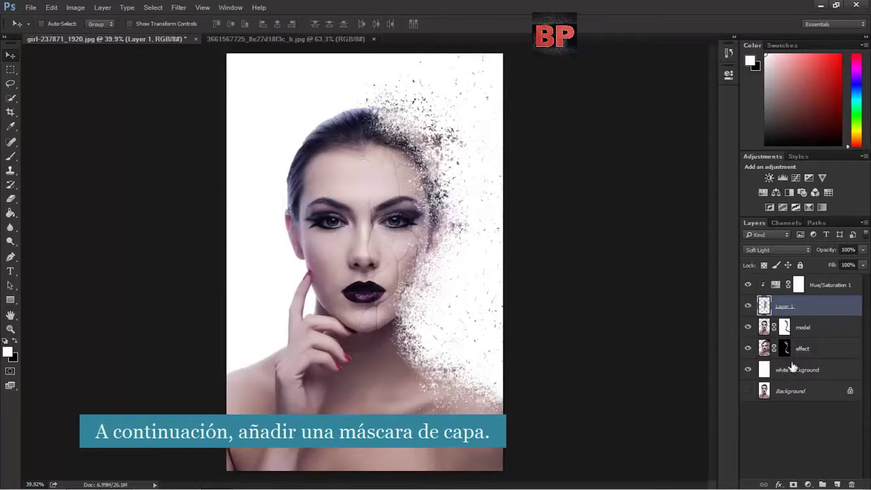
pyautogui.click(794, 484)
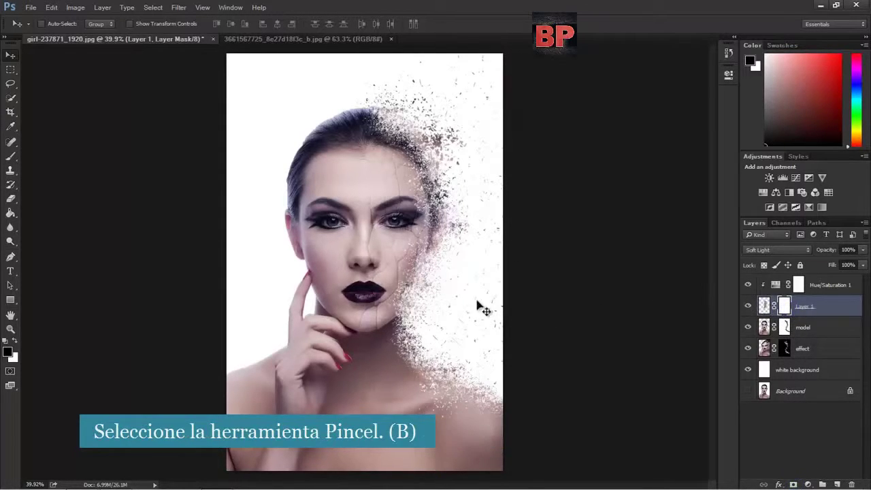
pyautogui.click(15, 158)
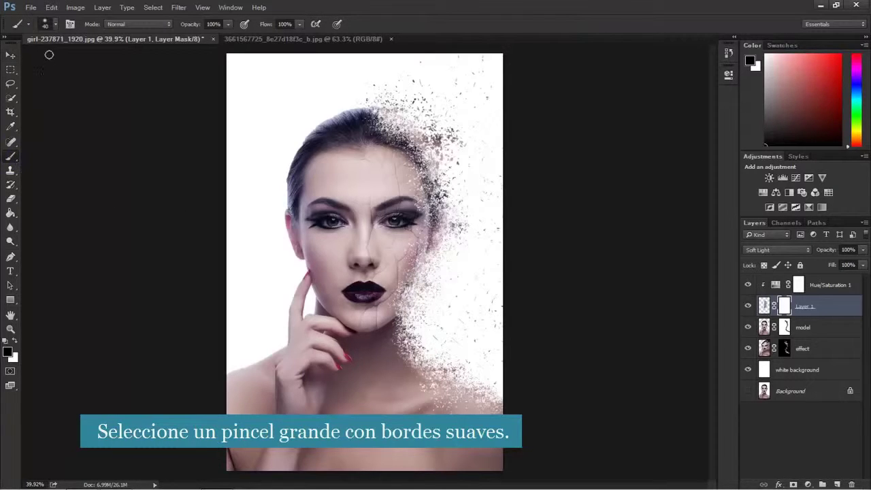
pyautogui.click(55, 26)
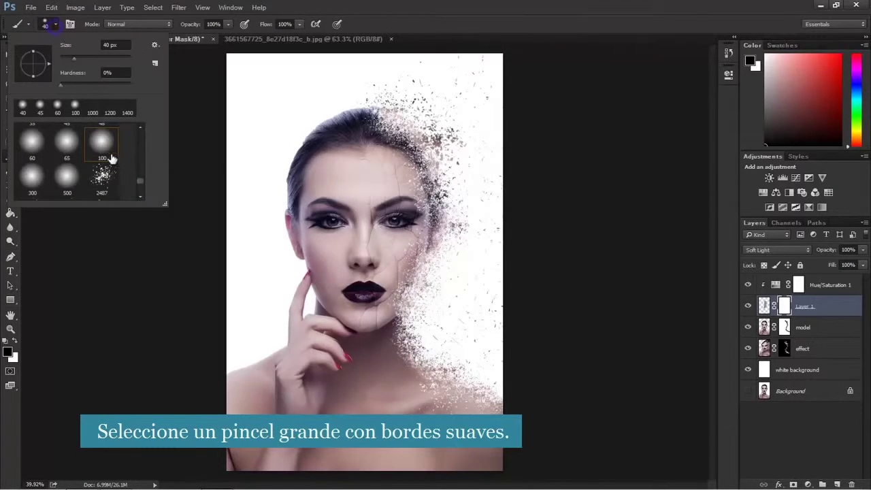
pyautogui.doubleClick(36, 180)
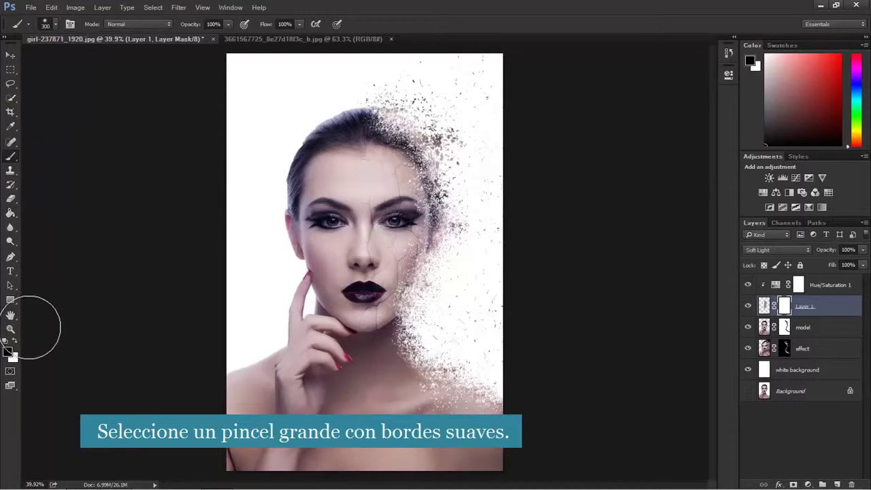
# Step: Reduce the brush to 150 px and mask out the cracks on the middle of the forehead
pyautogui.press('z')
pyautogui.moveTo(378, 193); pyautogui.dragTo(415, 189)
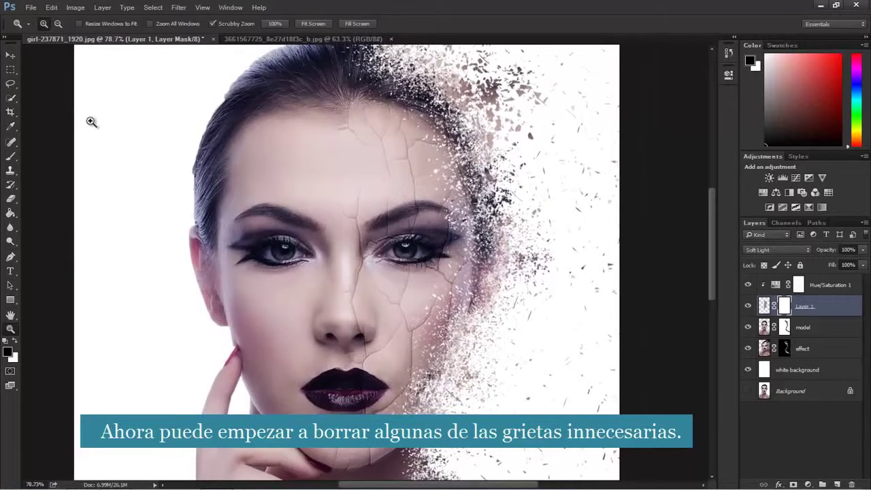
pyautogui.press('b')
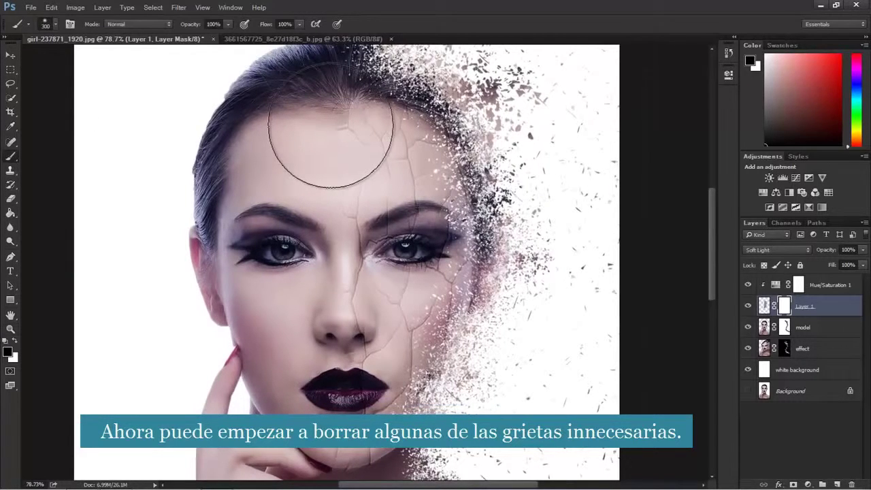
pyautogui.press(']')
pyautogui.press('[')
pyautogui.press('[')
pyautogui.press('[')
pyautogui.press('[')
pyautogui.press('[')
pyautogui.click(351, 147)
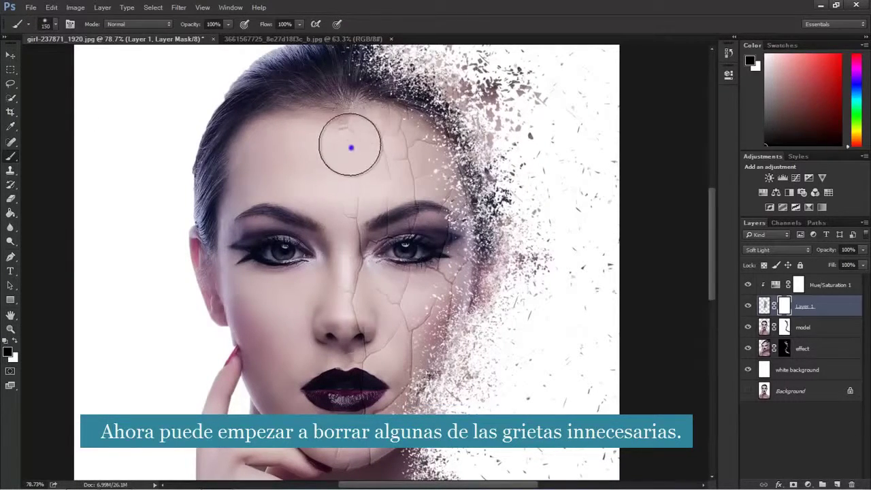
pyautogui.moveTo(350, 145); pyautogui.dragTo(331, 130)
# Step: Mask out the cracks between the eyes, along the nose and beside the mouth, reducing the brush to 70 px
pyautogui.press('[')
pyautogui.press('[')
pyautogui.press('[')
pyautogui.moveTo(354, 181)
pyautogui.mouseDown()
pyautogui.moveTo(357, 243)
pyautogui.moveTo(373, 247)
pyautogui.moveTo(360, 253)
pyautogui.moveTo(347, 307)
pyautogui.moveTo(360, 333)
pyautogui.moveTo(354, 354)
pyautogui.moveTo(388, 326)
pyautogui.mouseUp()
pyautogui.moveTo(364, 368)
pyautogui.mouseDown()
pyautogui.moveTo(350, 379)
pyautogui.moveTo(355, 388)
pyautogui.moveTo(355, 357)
pyautogui.mouseUp()
pyautogui.press('[')
pyautogui.press('[')
pyautogui.scroll(-3, 319, 409)
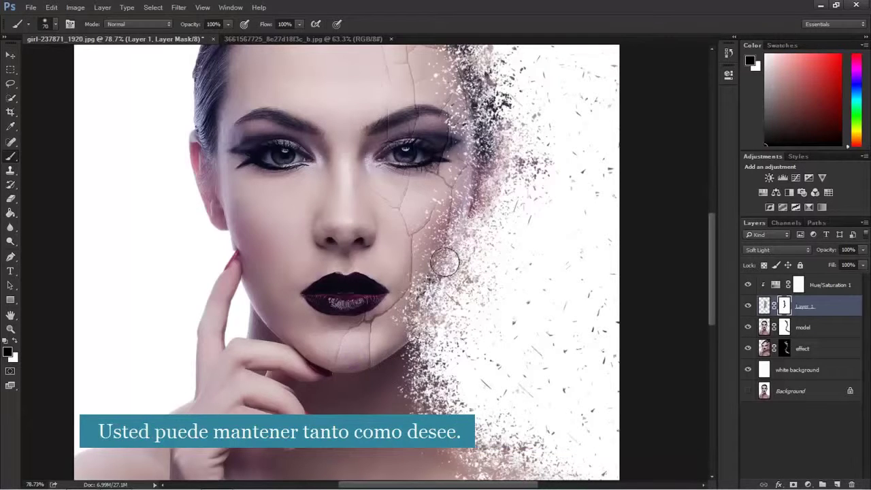
pyautogui.scroll(3, 453, 286)
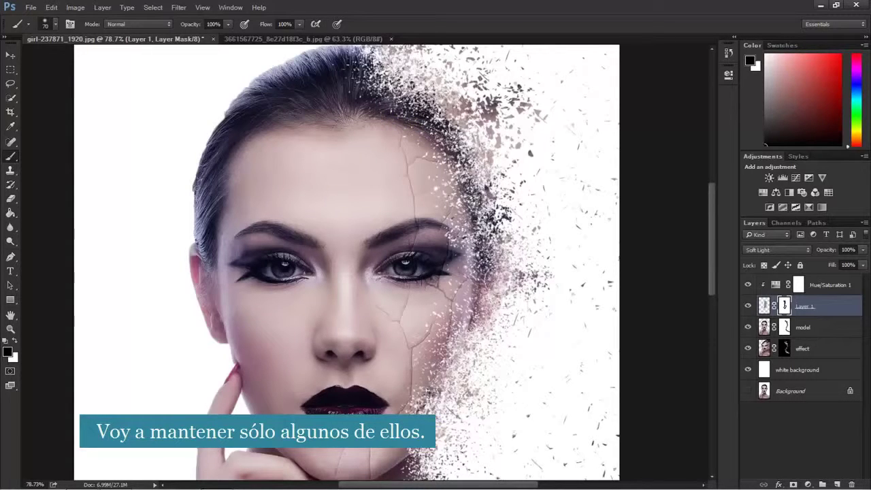
pyautogui.scroll(-1, 503, 306)
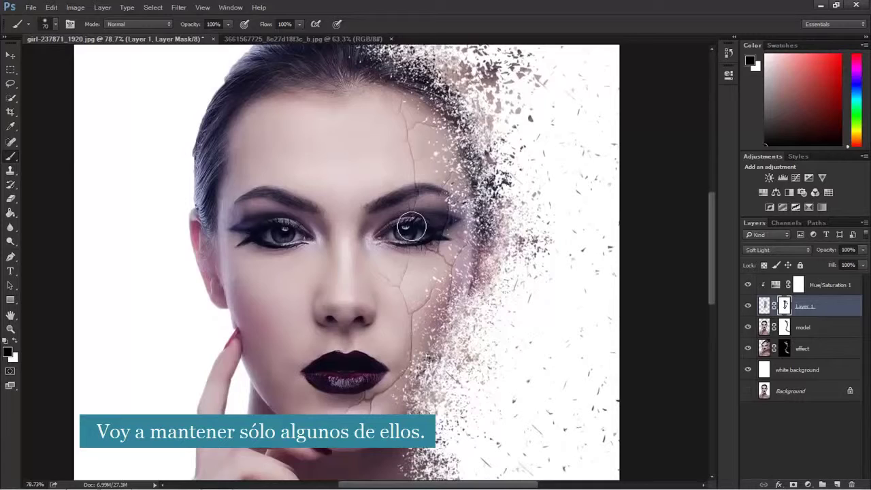
# Step: Reduce the brush to 30 px and mask out stray cracks around the temple and outer cheek beside the dispersing eye
pyautogui.click(10, 329)
pyautogui.moveTo(423, 233); pyautogui.dragTo(456, 234)
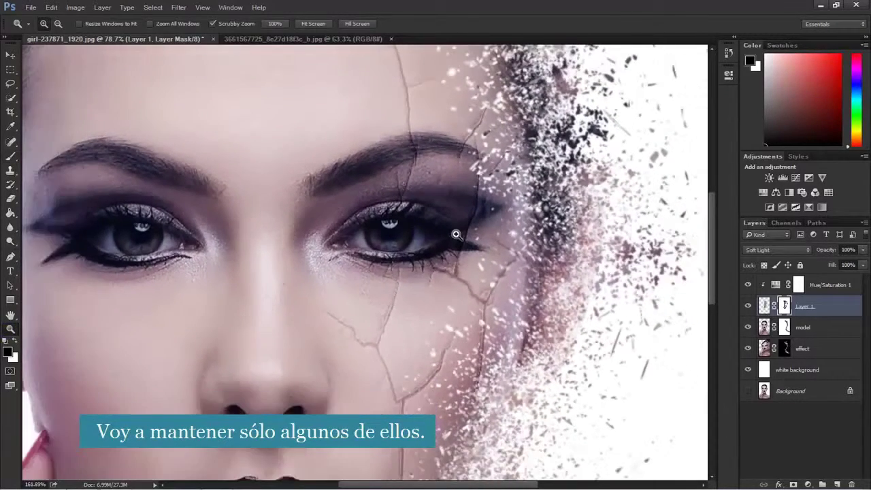
pyautogui.press('b')
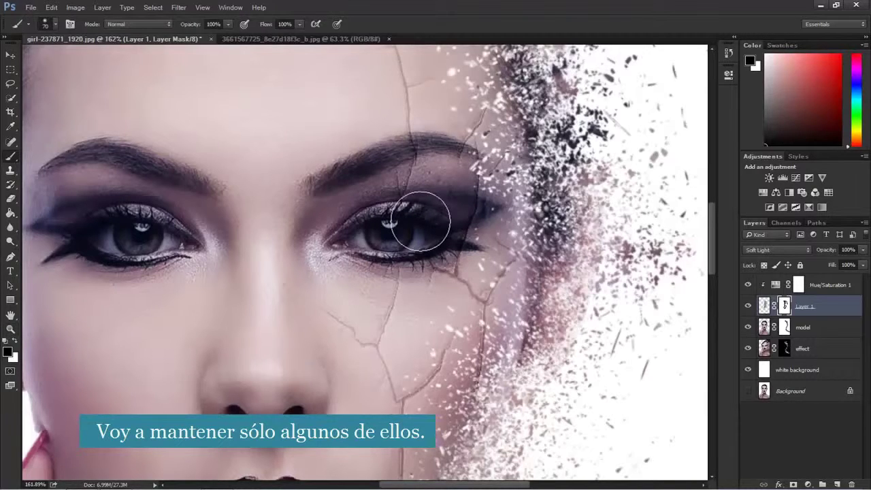
pyautogui.press('[')
pyautogui.press('[')
pyautogui.press('[')
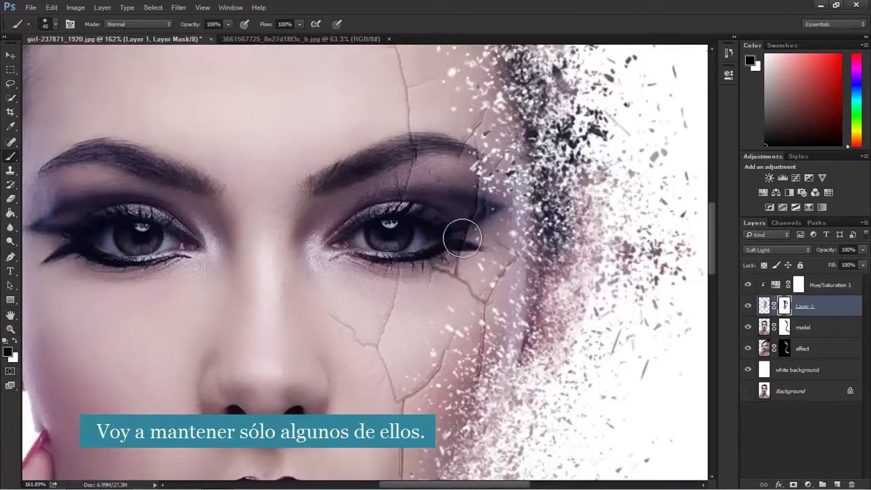
pyautogui.press('[')
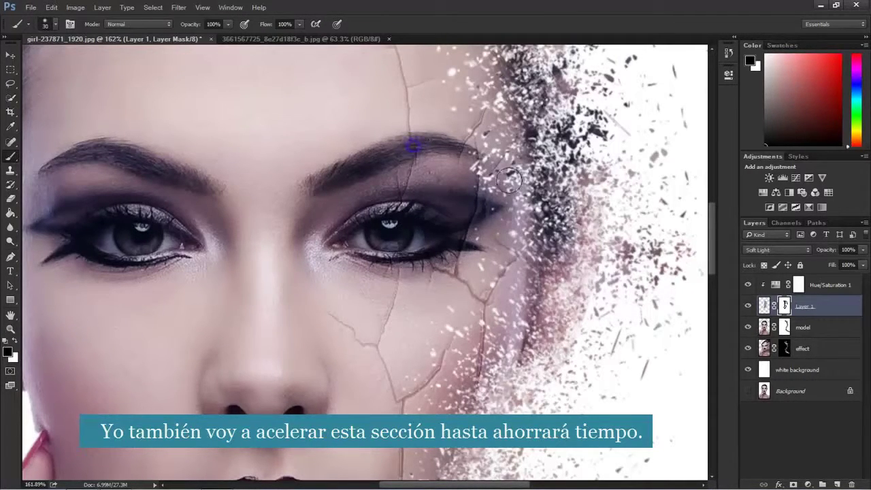
pyautogui.scroll(1, 460, 150)
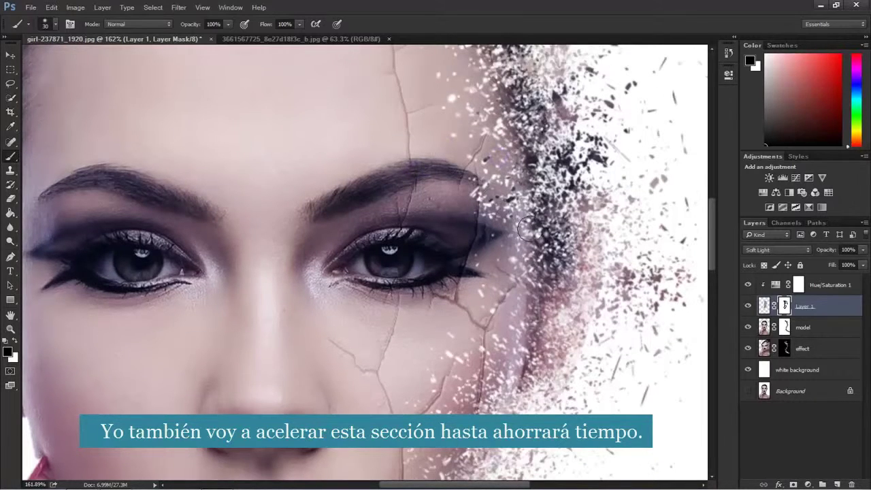
pyautogui.scroll(-3, 535, 259)
pyautogui.moveTo(516, 132); pyautogui.dragTo(510, 142)
pyautogui.moveTo(520, 216); pyautogui.dragTo(509, 294)
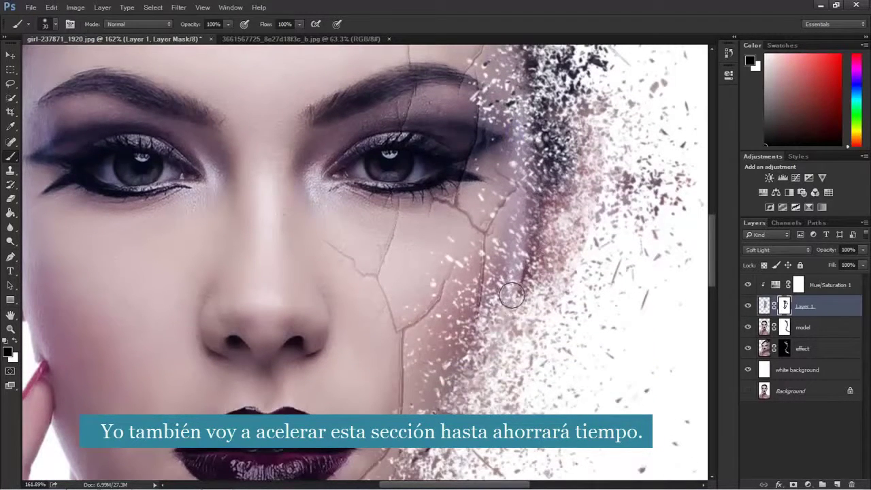
# Step: Mask out the unneeded cracks around the lips and chin, refining beside the remaining chin crack with a 10 px brush
pyautogui.scroll(-1, 451, 256)
pyautogui.scroll(-5, 399, 142)
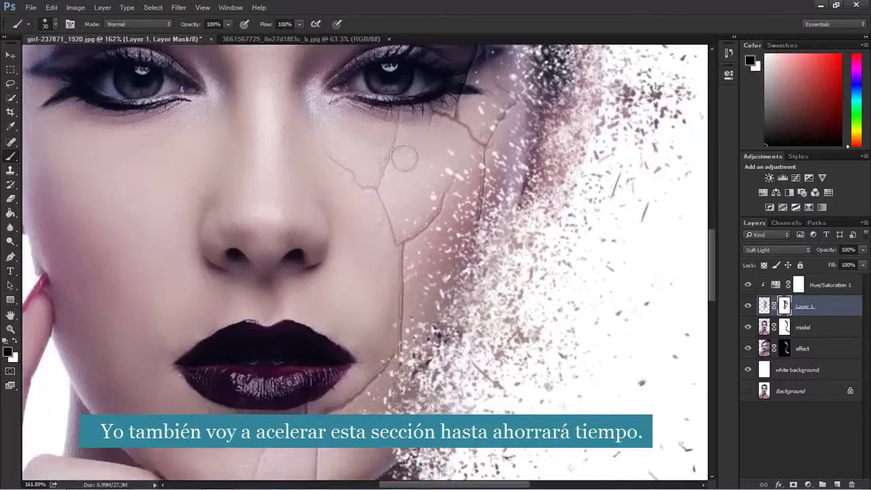
pyautogui.moveTo(302, 299)
pyautogui.mouseDown()
pyautogui.moveTo(306, 321)
pyautogui.moveTo(241, 395)
pyautogui.moveTo(287, 335)
pyautogui.mouseUp()
pyautogui.press('[')
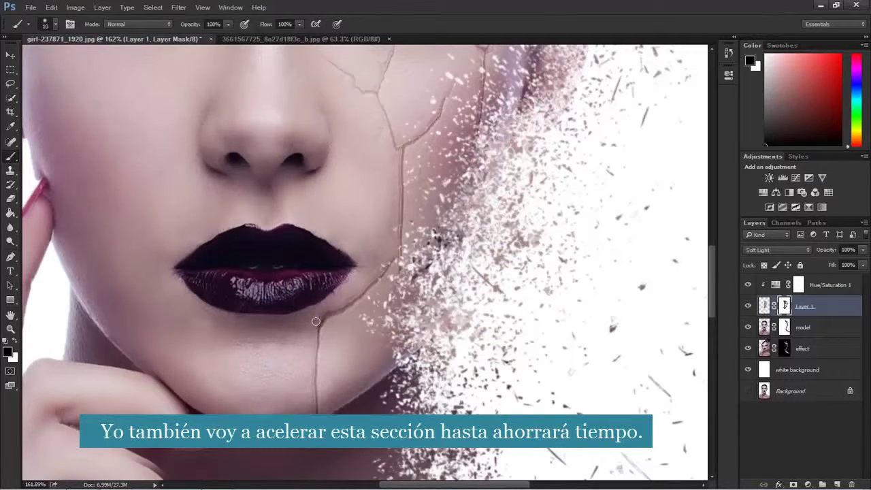
pyautogui.scroll(-3, 309, 360)
pyautogui.scroll(18, 484, 317)
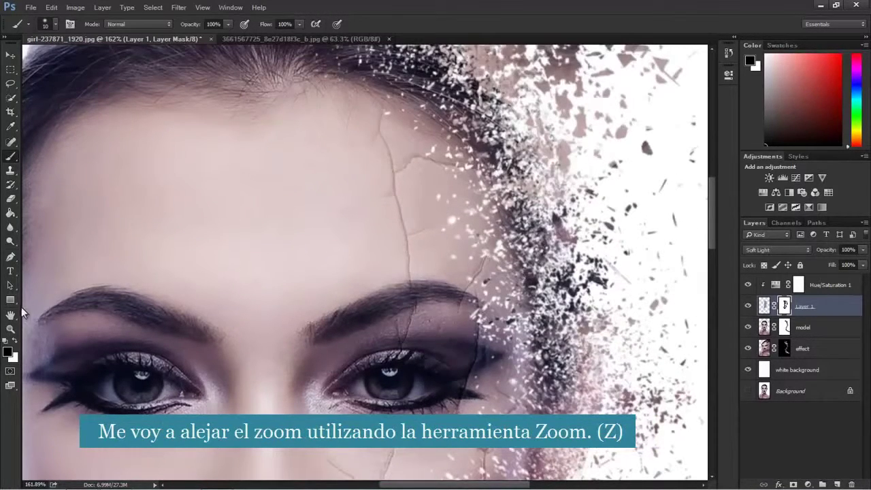
# Step: Stamp all visible layers into a new merged layer and move it to the top of the layer stack
pyautogui.click(10, 329)
pyautogui.moveTo(335, 341); pyautogui.dragTo(292, 348)
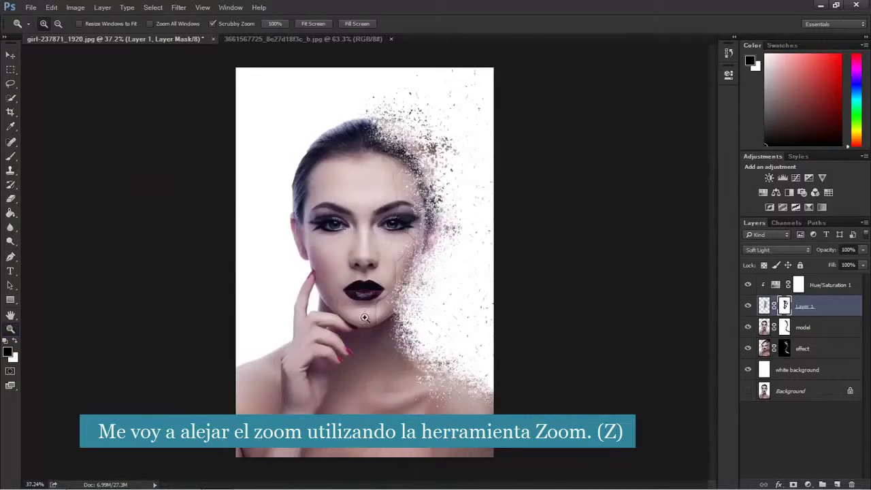
pyautogui.moveTo(389, 308); pyautogui.dragTo(401, 308)
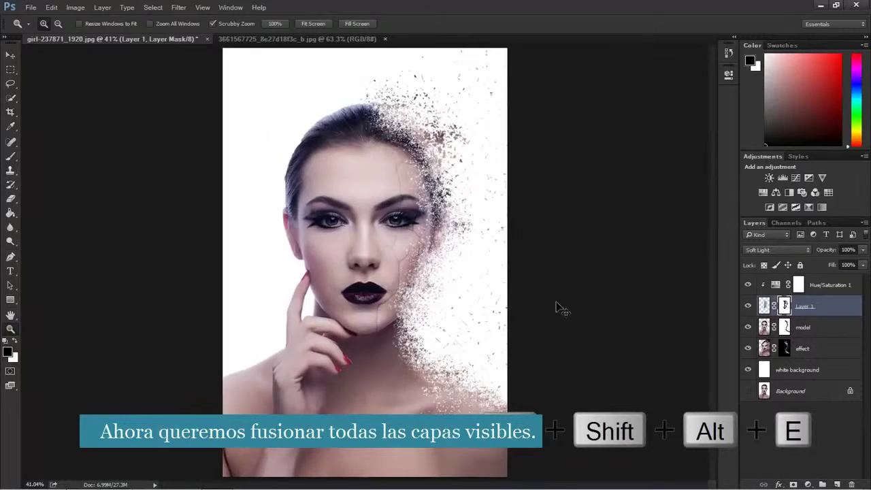
pyautogui.hotkey('ctrl', 'shift', 'alt', 'e')
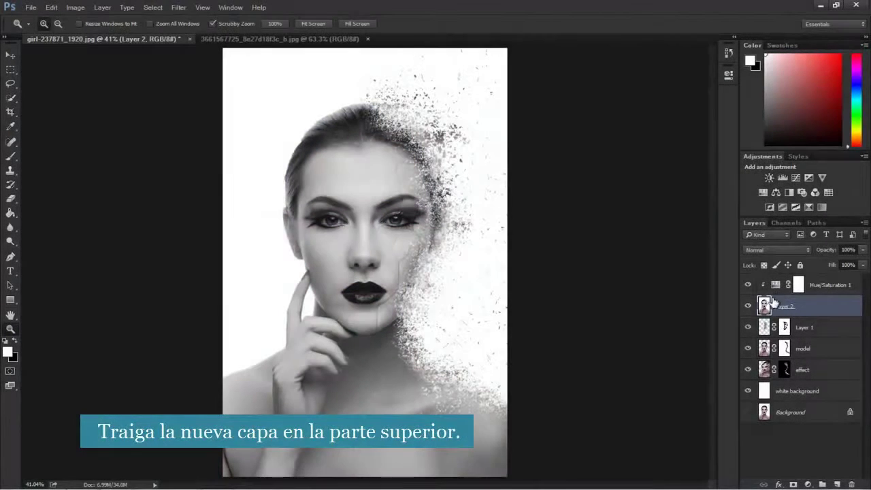
pyautogui.moveTo(765, 307); pyautogui.dragTo(770, 286)
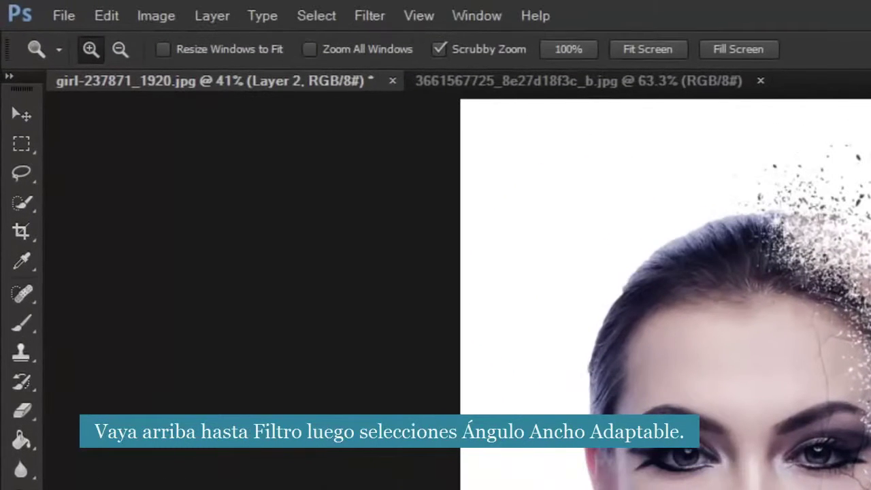
# Step: Apply the Camera Raw Filter to the merged layer with Clarity +45, Temperature -10 and Exposure +0.90
pyautogui.click(368, 15)
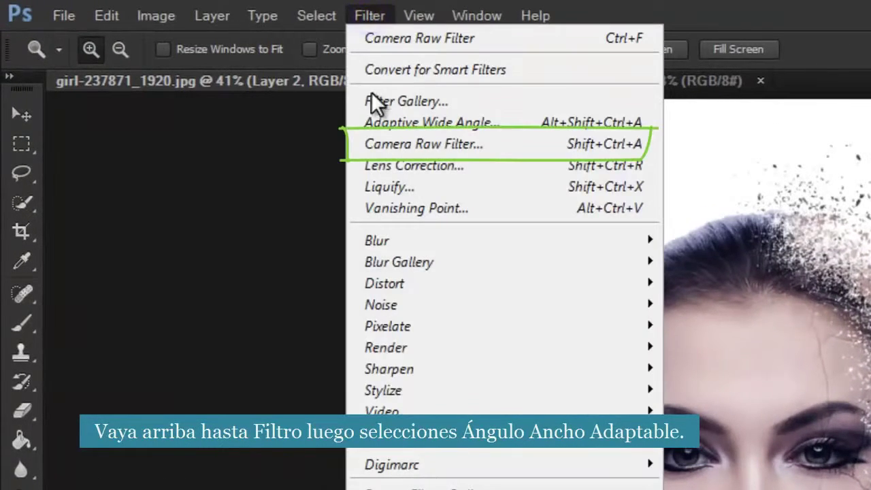
pyautogui.click(381, 143)
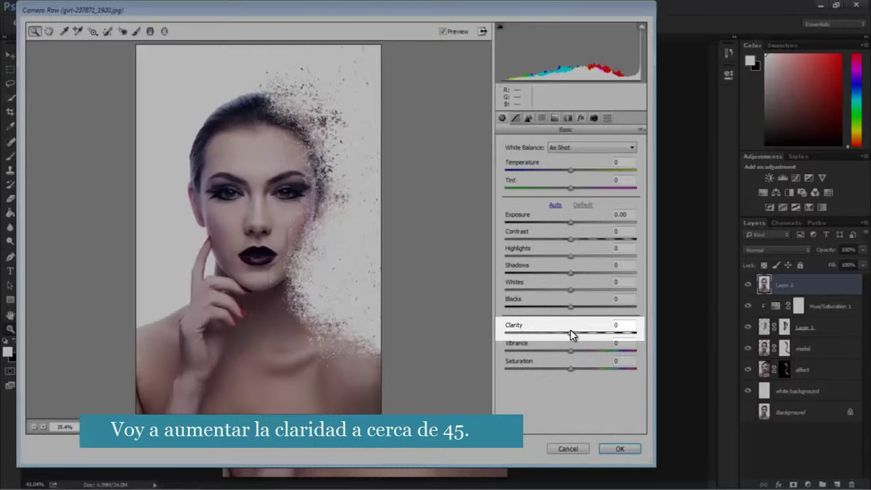
pyautogui.moveTo(572, 335); pyautogui.dragTo(601, 333)
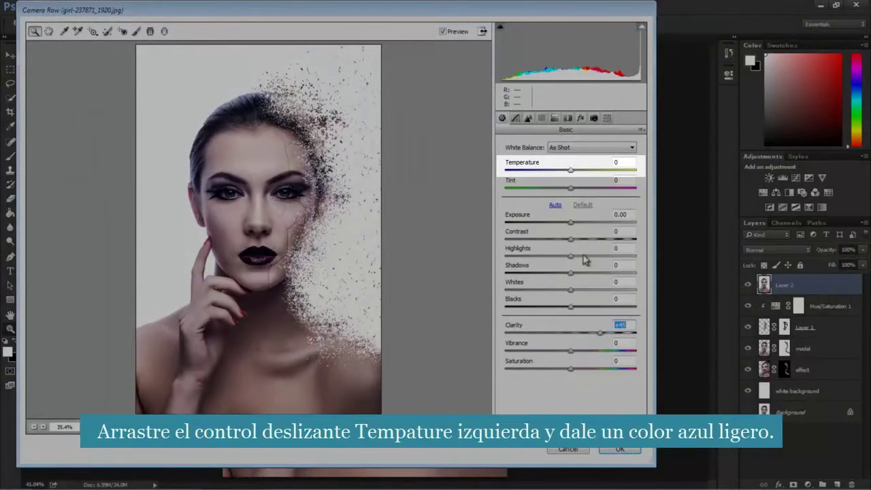
pyautogui.moveTo(570, 170); pyautogui.dragTo(561, 169)
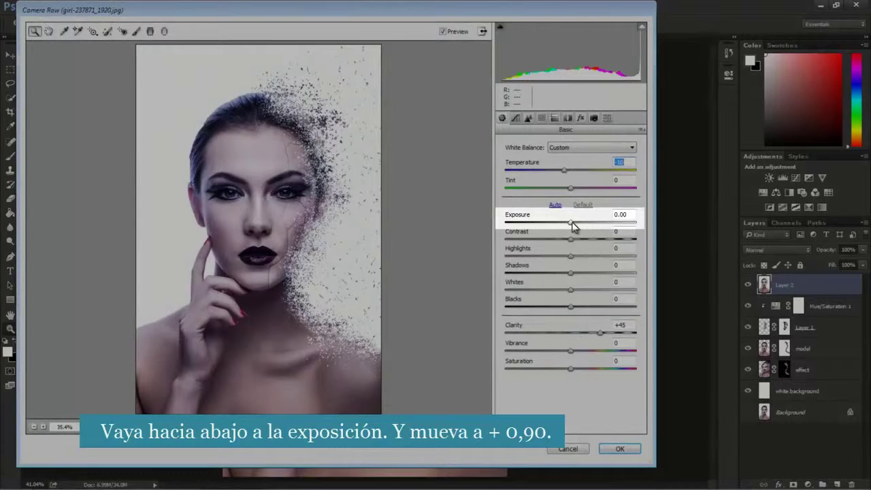
pyautogui.moveTo(573, 227); pyautogui.dragTo(586, 226)
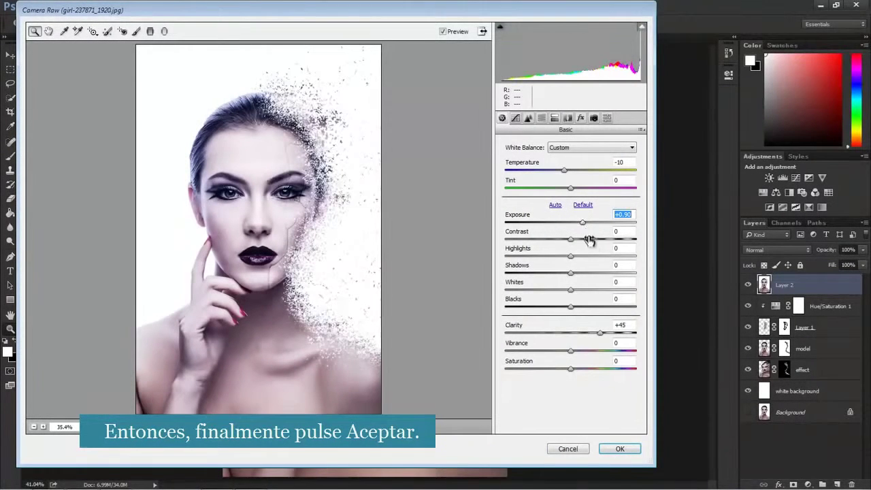
pyautogui.click(620, 450)
# Step: Select both irises with the Quick Selection tool in add-to-selection mode, using a 10 px brush
pyautogui.moveTo(472, 295); pyautogui.dragTo(469, 297)
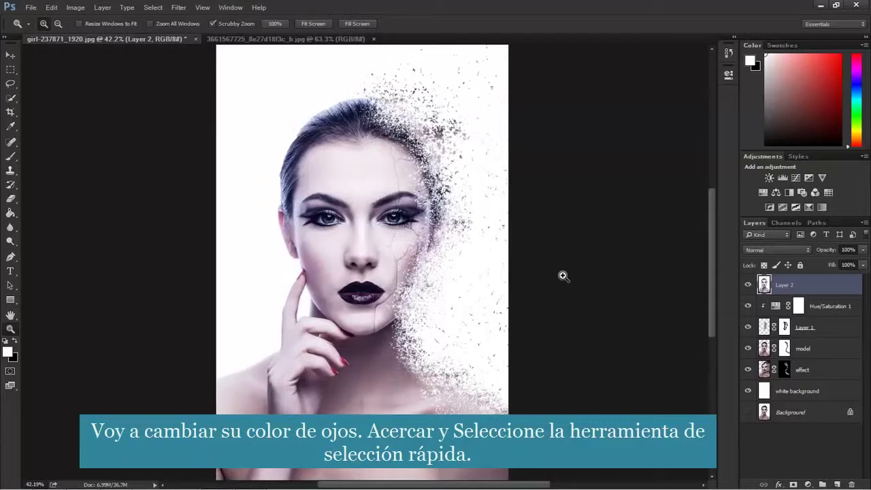
pyautogui.moveTo(384, 206); pyautogui.dragTo(416, 216)
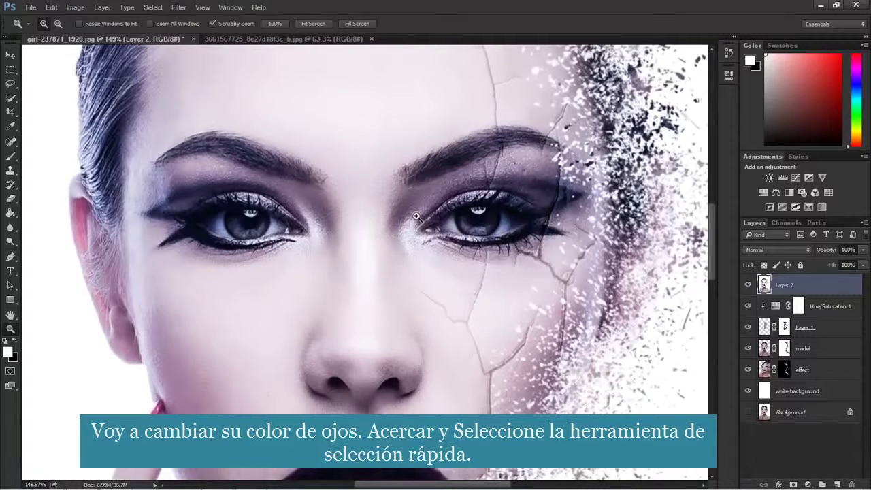
pyautogui.click(11, 97)
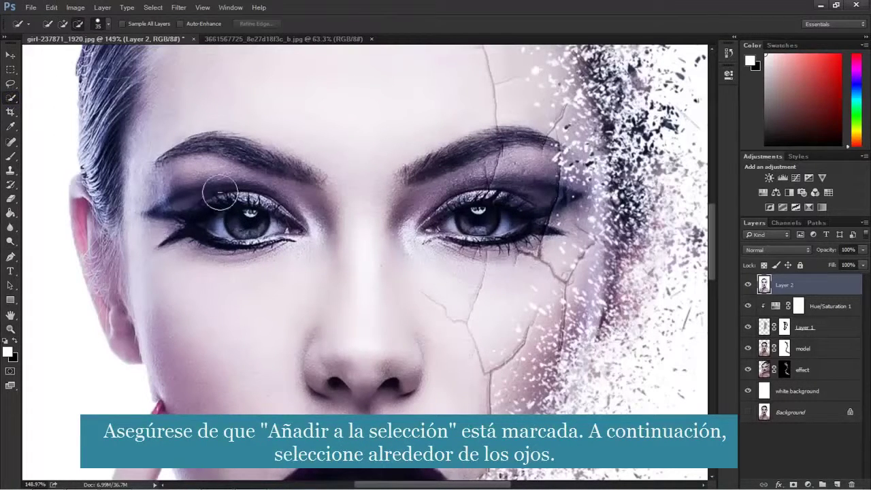
pyautogui.click(63, 24)
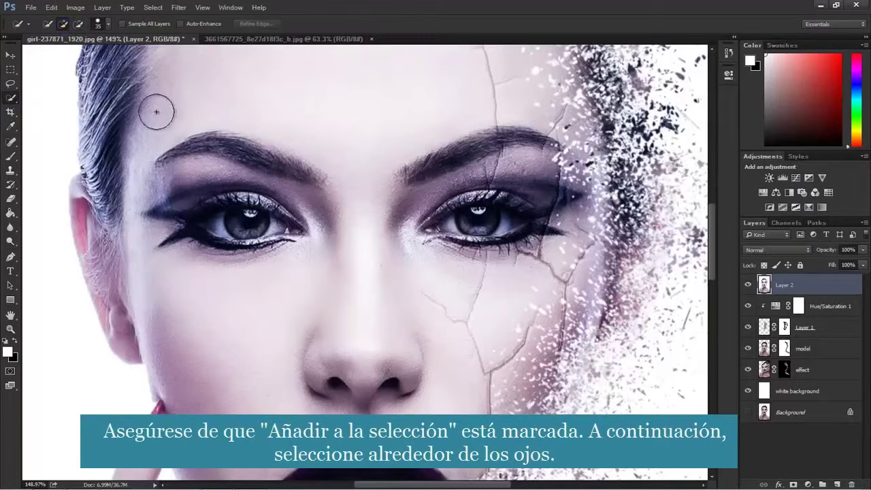
pyautogui.press(']')
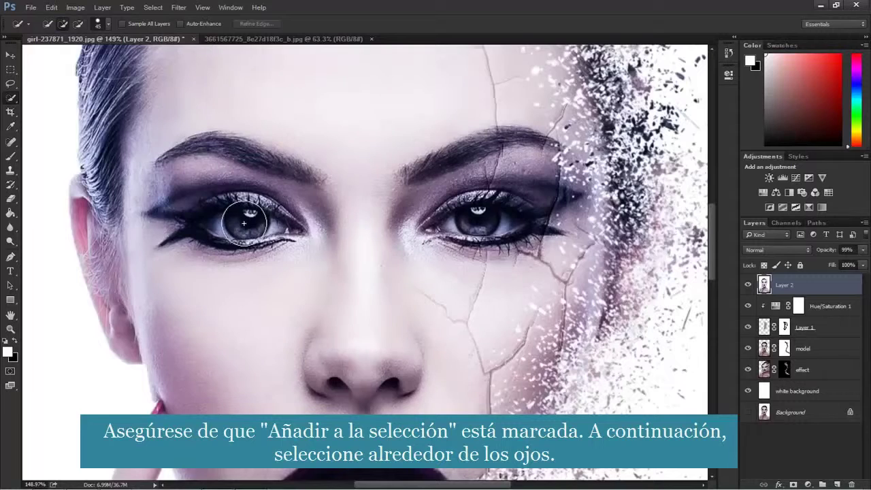
pyautogui.moveTo(239, 225); pyautogui.dragTo(275, 228)
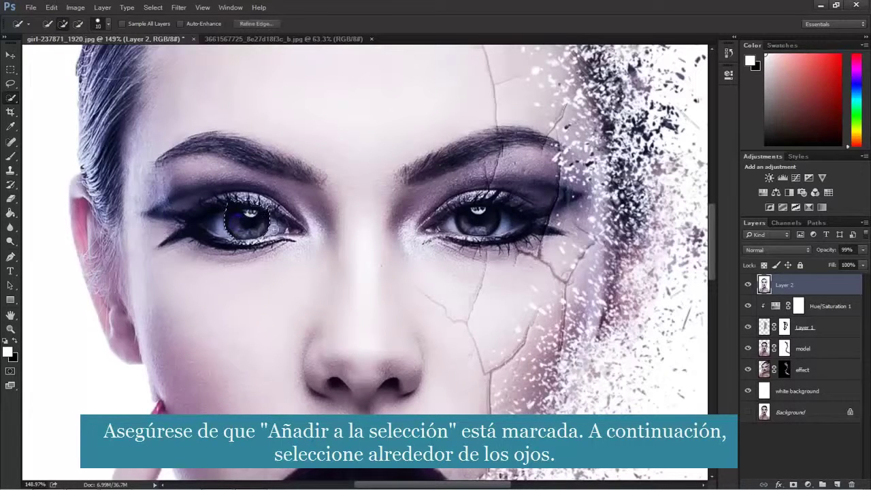
pyautogui.moveTo(475, 222)
pyautogui.mouseDown()
pyautogui.moveTo(495, 204)
pyautogui.moveTo(499, 231)
pyautogui.mouseUp()
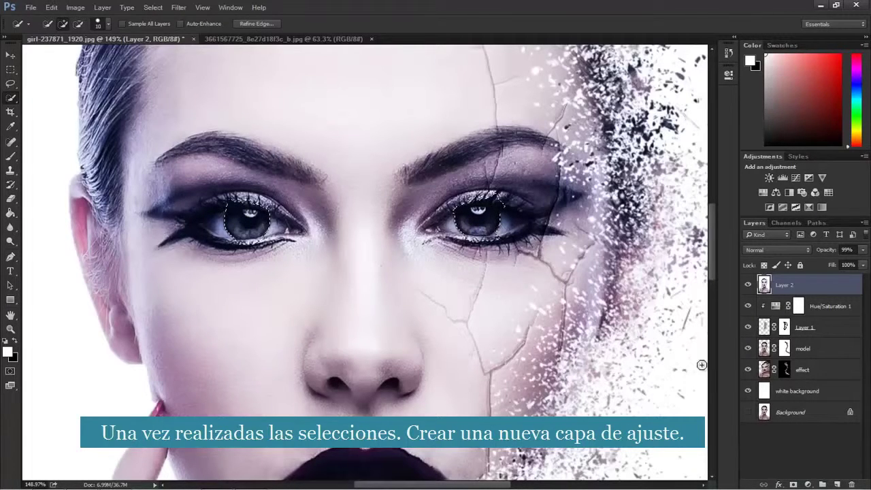
# Step: Add a Hue/Saturation adjustment layer masked to the selected irises and clip it to the merged layer below
pyautogui.click(808, 485)
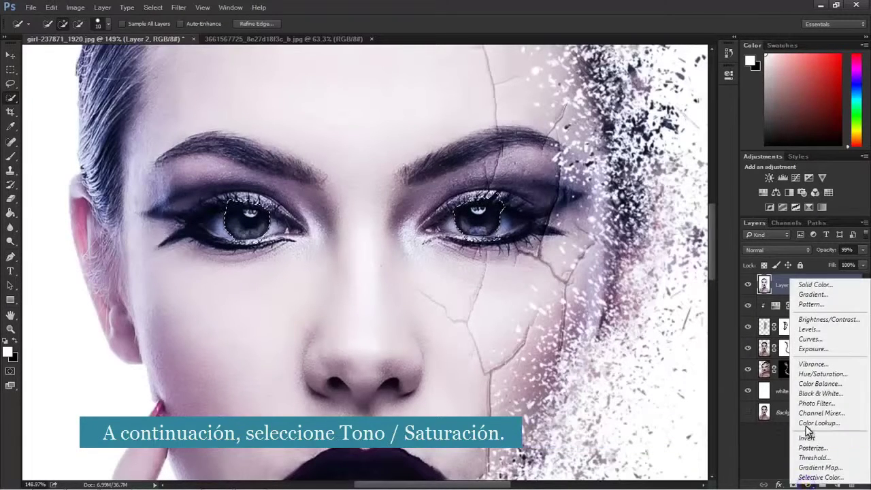
pyautogui.click(809, 376)
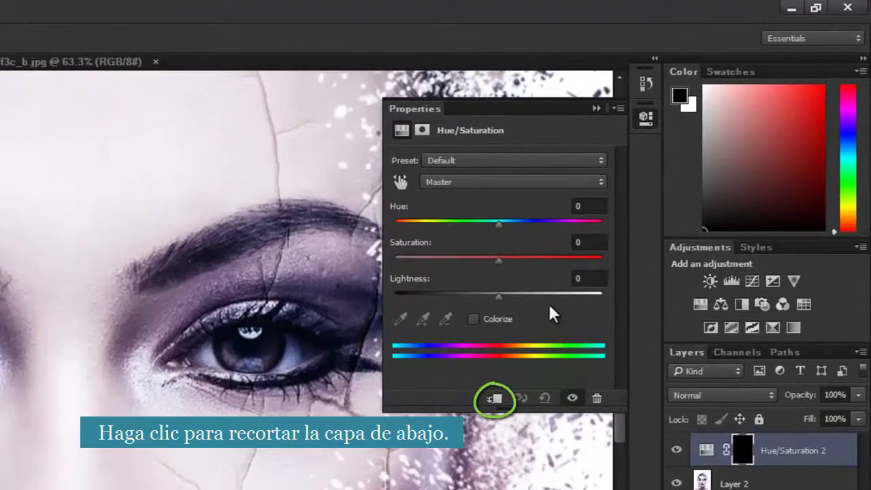
pyautogui.click(495, 399)
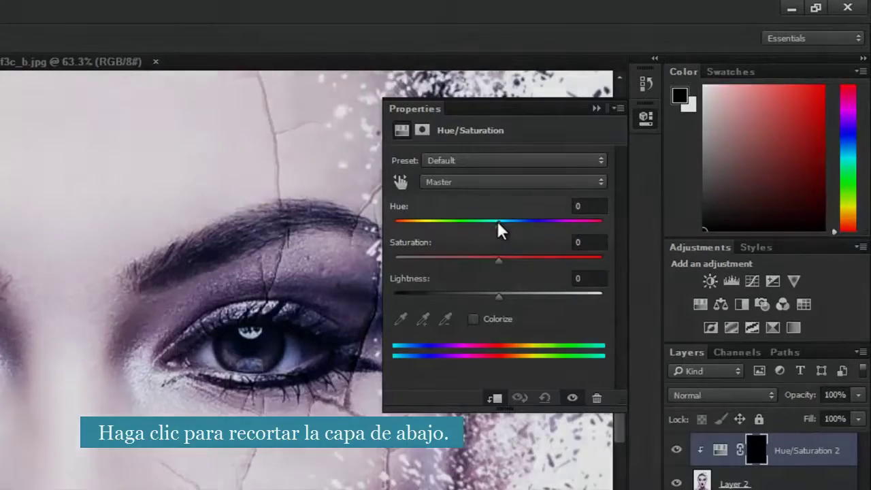
# Step: Set the iris adjustment's Hue to +30 and Saturation to +50, and change its blend mode to Linear Dodge (Add)
pyautogui.moveTo(496, 222); pyautogui.dragTo(520, 223)
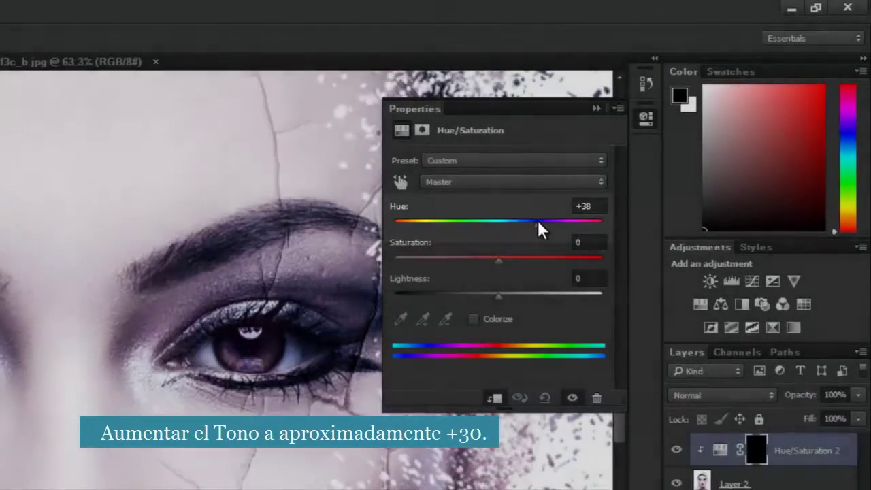
pyautogui.moveTo(537, 221); pyautogui.dragTo(529, 221)
pyautogui.moveTo(504, 255); pyautogui.dragTo(551, 255)
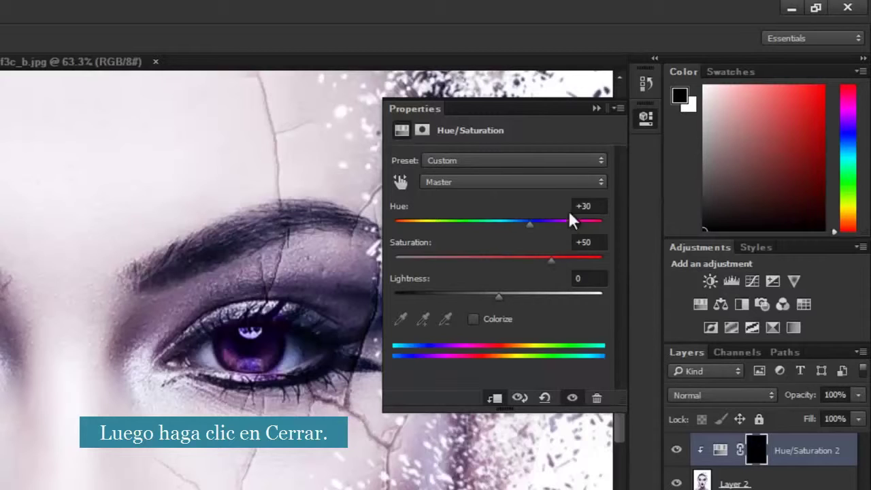
pyautogui.click(596, 109)
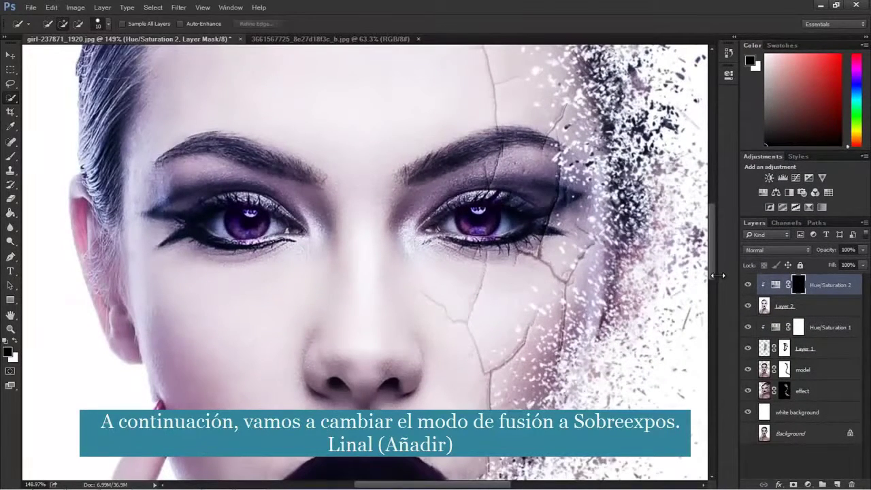
pyautogui.click(773, 250)
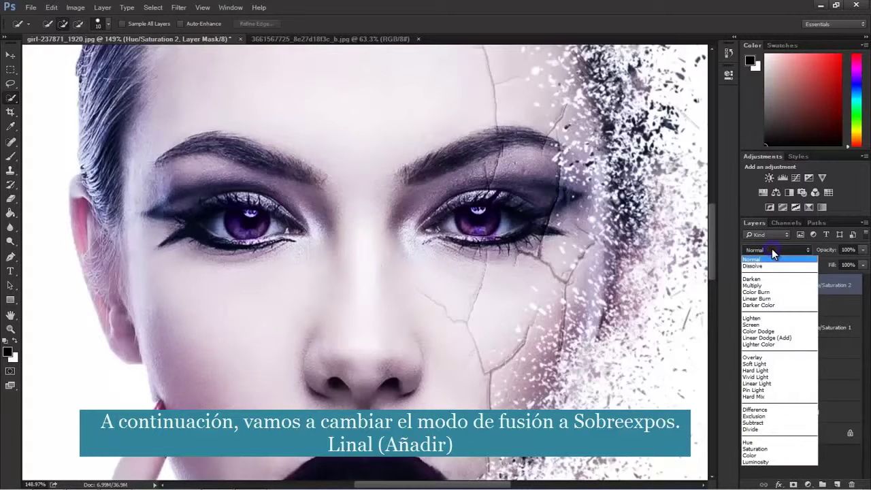
pyautogui.click(774, 337)
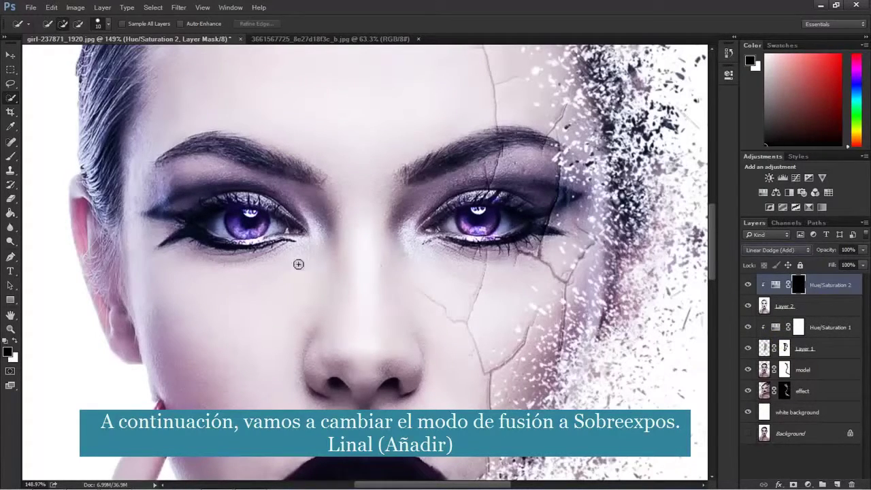
# Step: Paint black on the iris adjustment's mask with a soft 10 px brush to remove colour spill from the lids and lashes of both eyes
pyautogui.click(10, 330)
pyautogui.moveTo(378, 215); pyautogui.dragTo(394, 214)
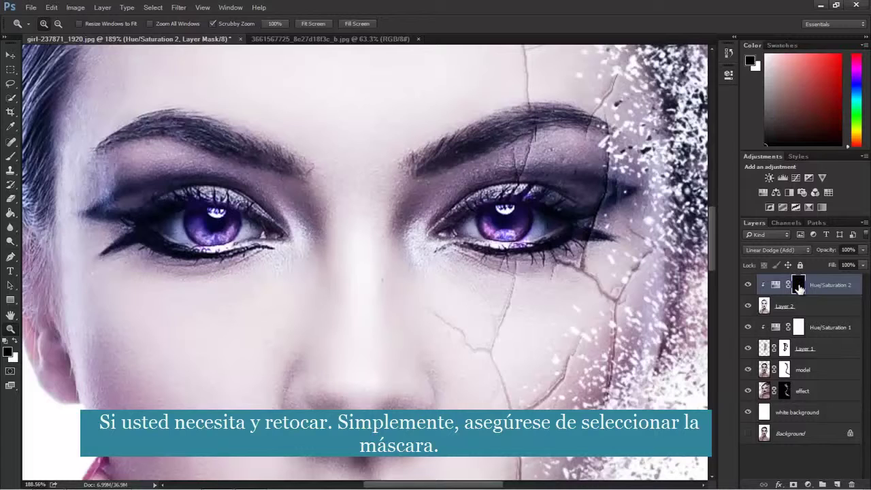
pyautogui.click(11, 156)
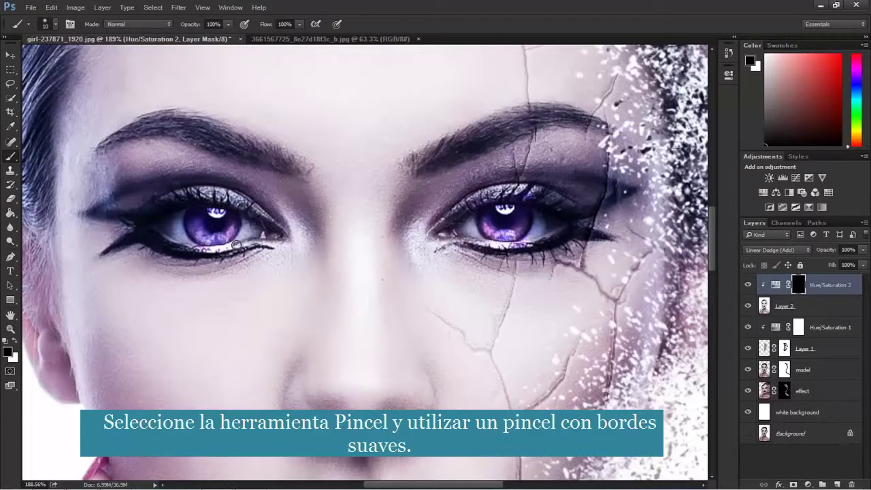
pyautogui.moveTo(236, 245); pyautogui.dragTo(192, 246)
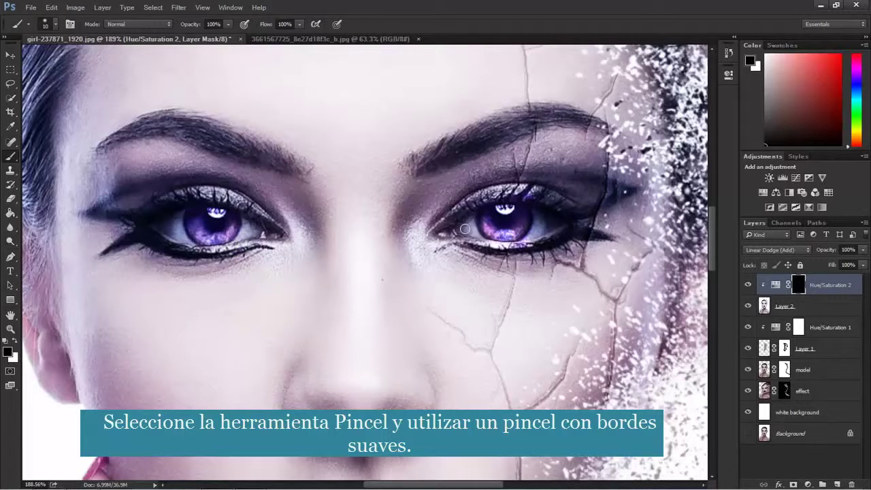
pyautogui.moveTo(538, 199)
pyautogui.mouseDown()
pyautogui.moveTo(470, 206)
pyautogui.moveTo(542, 197)
pyautogui.moveTo(477, 202)
pyautogui.moveTo(494, 196)
pyautogui.mouseUp()
pyautogui.moveTo(558, 238); pyautogui.dragTo(487, 247)
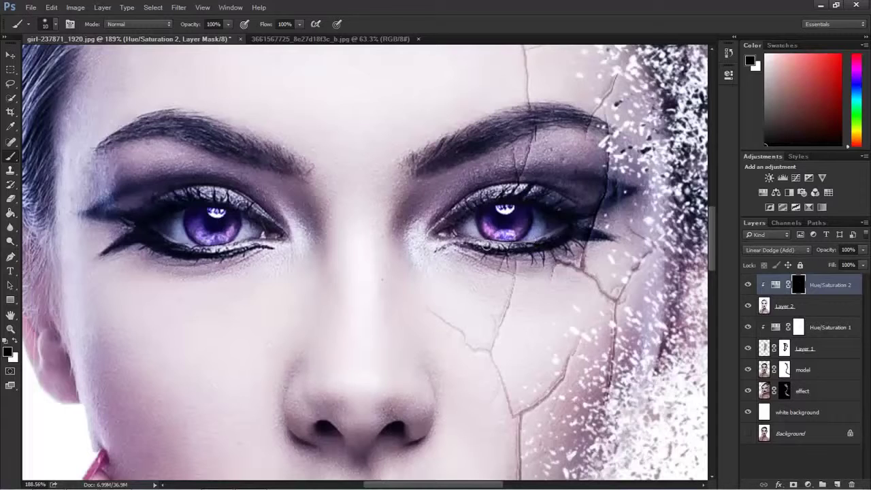
pyautogui.click(10, 329)
pyautogui.moveTo(388, 302); pyautogui.dragTo(343, 301)
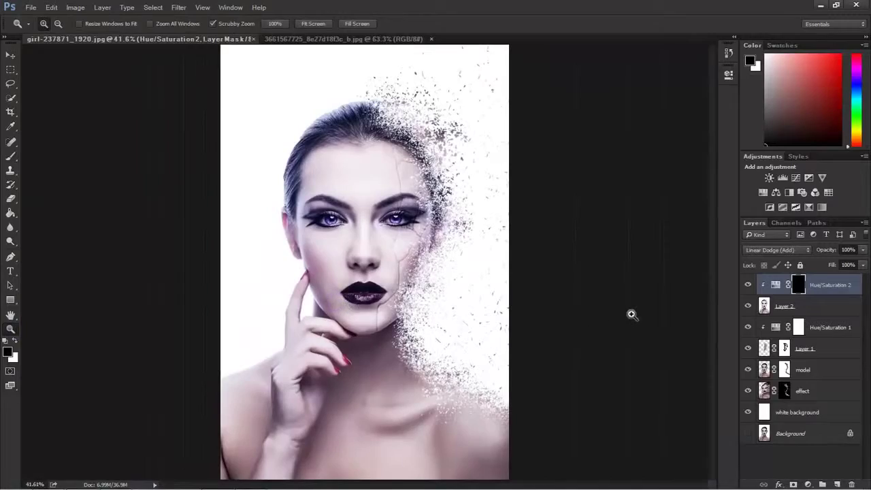